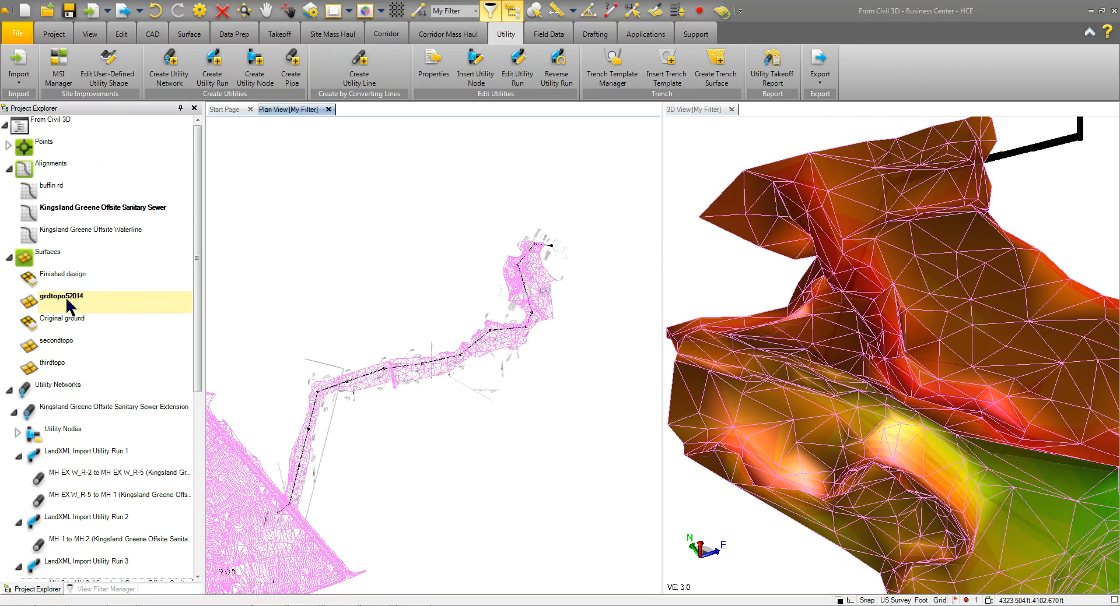
- Set the transparency of the grdtopo52014 surface to 50
{"action": "scroll", "coordinate": [516, 426], "scroll_direction": "down", "scroll_amount": 2}
{"action": "middle_click_drag", "start_coordinate": [518, 428], "coordinate": [554, 395]}
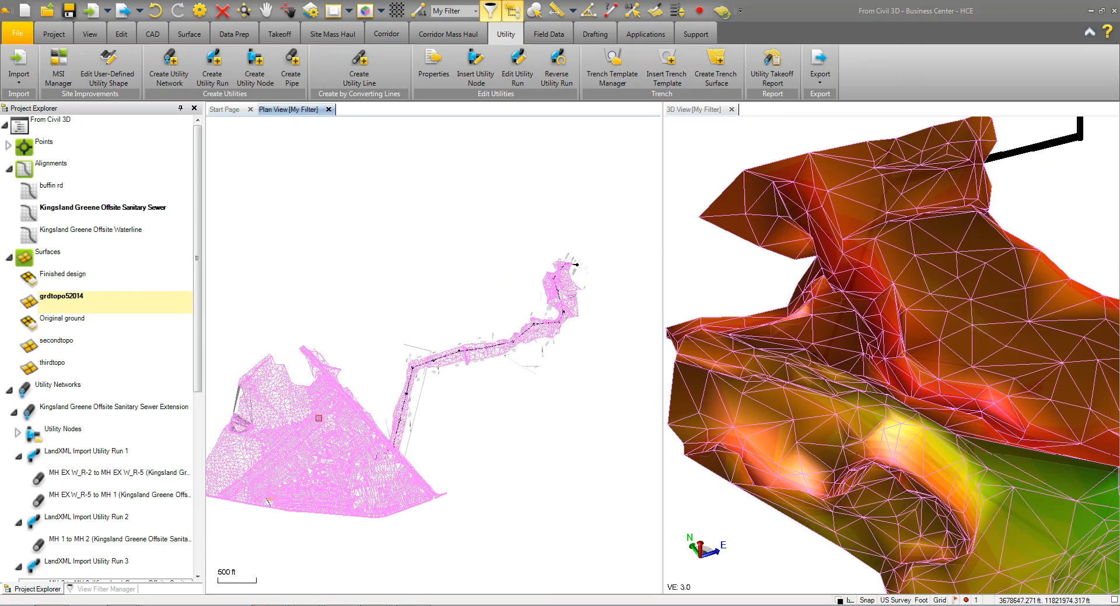
{"action": "right_click", "coordinate": [76, 300]}
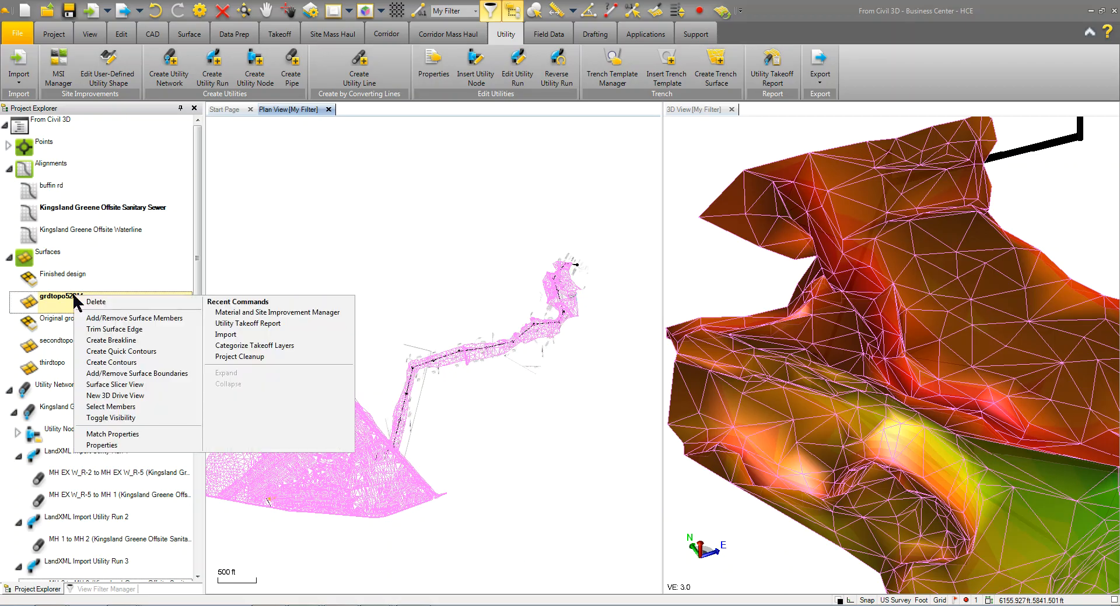
{"action": "left_click", "coordinate": [120, 447]}
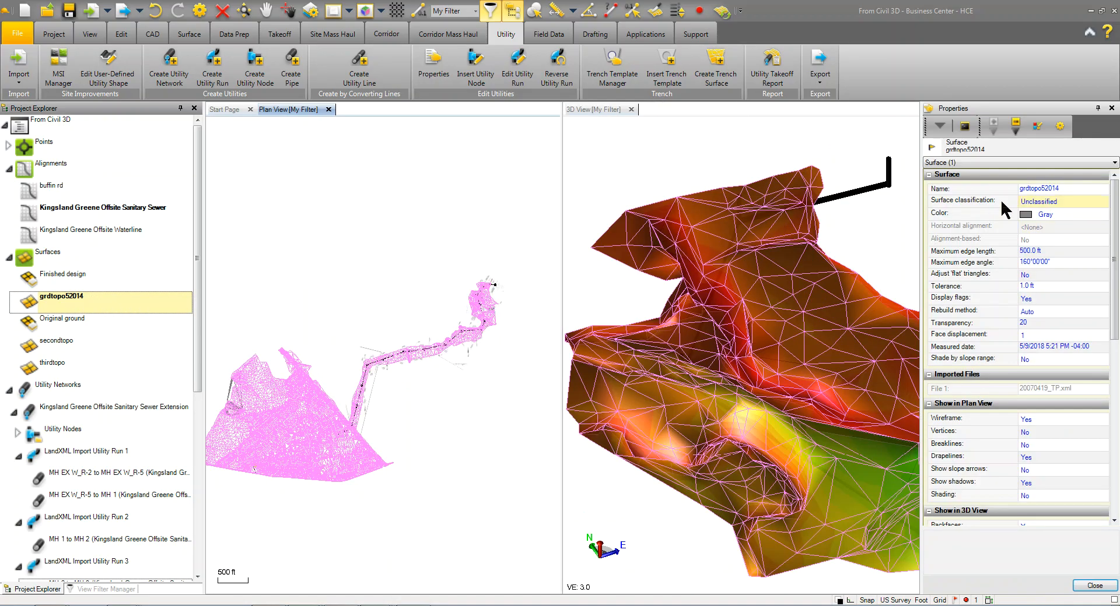
{"action": "left_click", "coordinate": [1050, 190]}
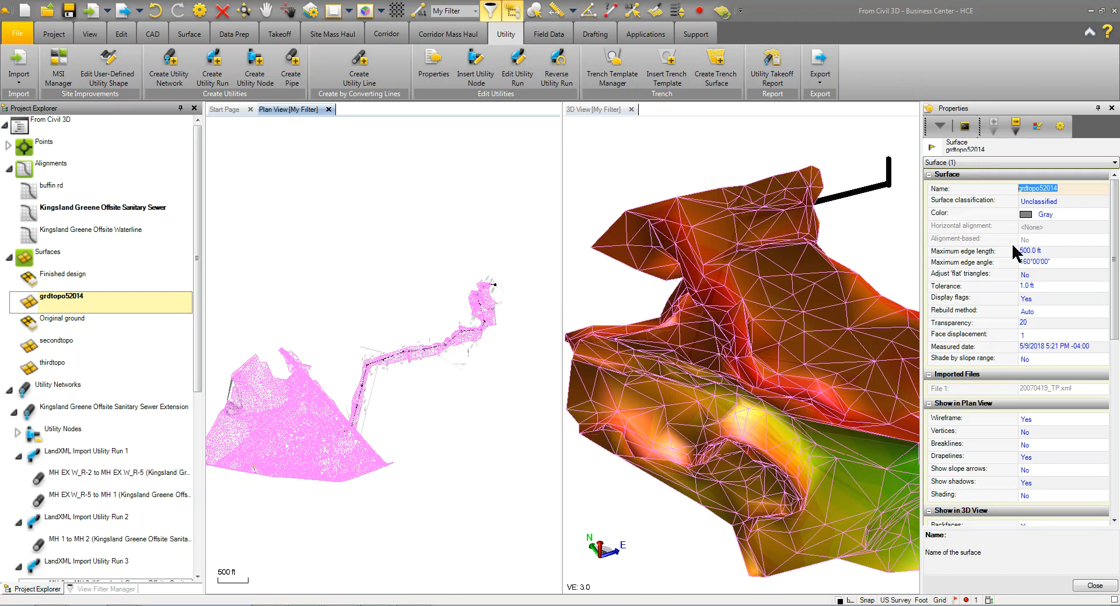
{"action": "left_click", "coordinate": [1042, 323]}
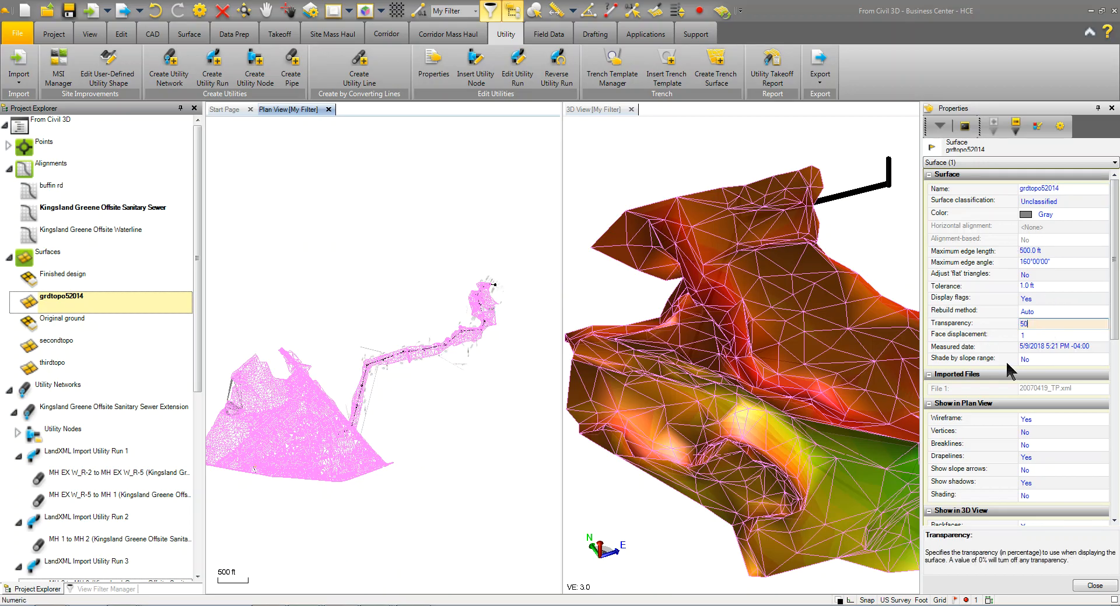
- Turn off the grdtopo52014 wireframe in both the plan view and the 3D view, and deselect the surface
{"action": "left_click", "coordinate": [1045, 417]}
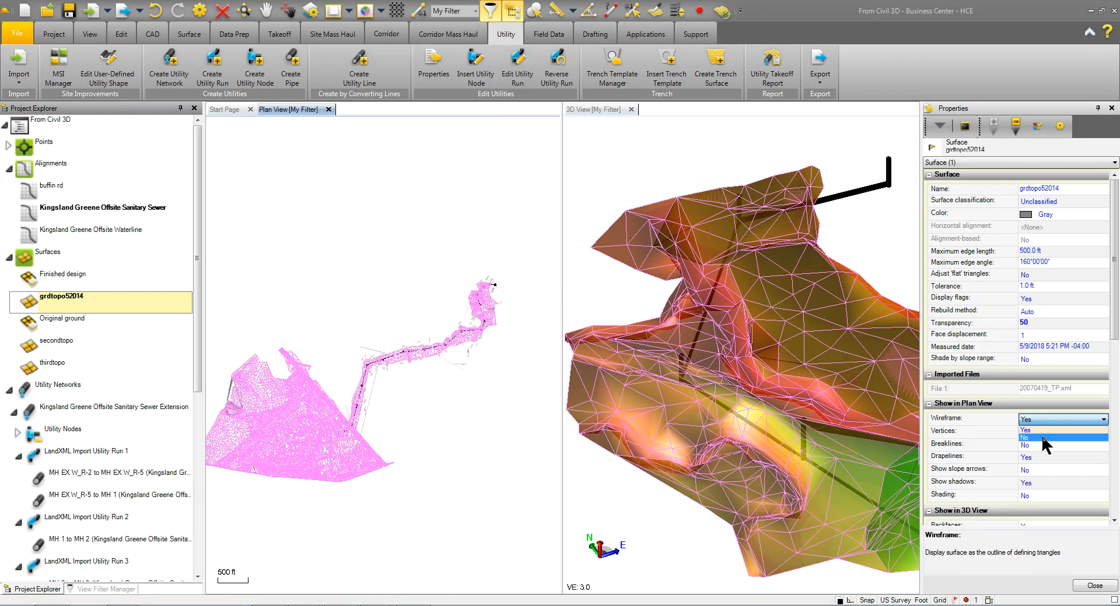
{"action": "left_click", "coordinate": [1042, 439]}
{"action": "scroll", "coordinate": [1091, 408], "scroll_direction": "down", "scroll_amount": 5}
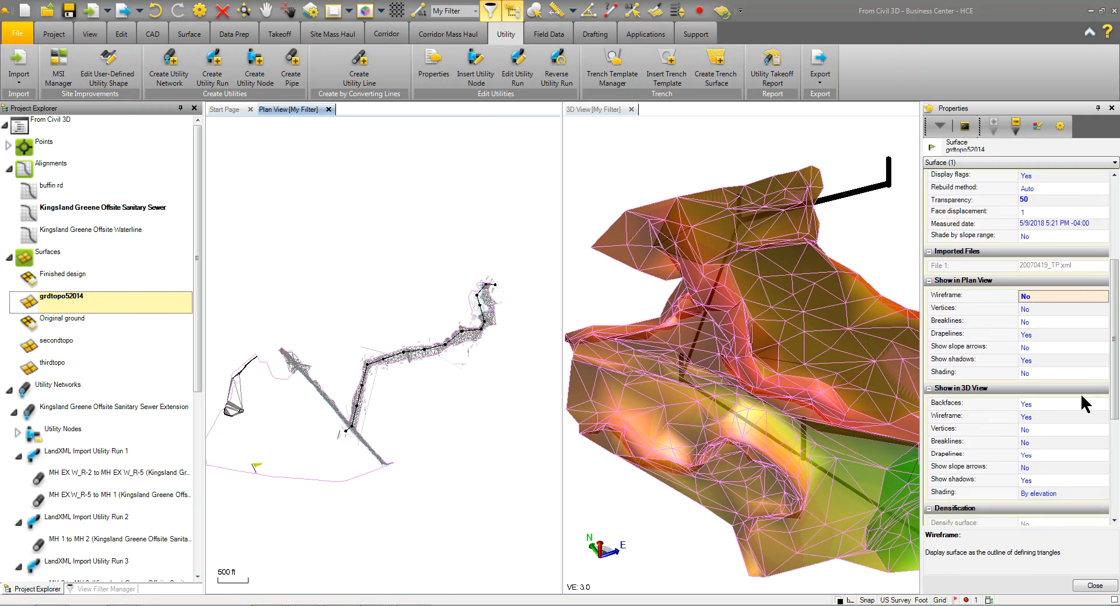
{"action": "left_click", "coordinate": [1046, 416]}
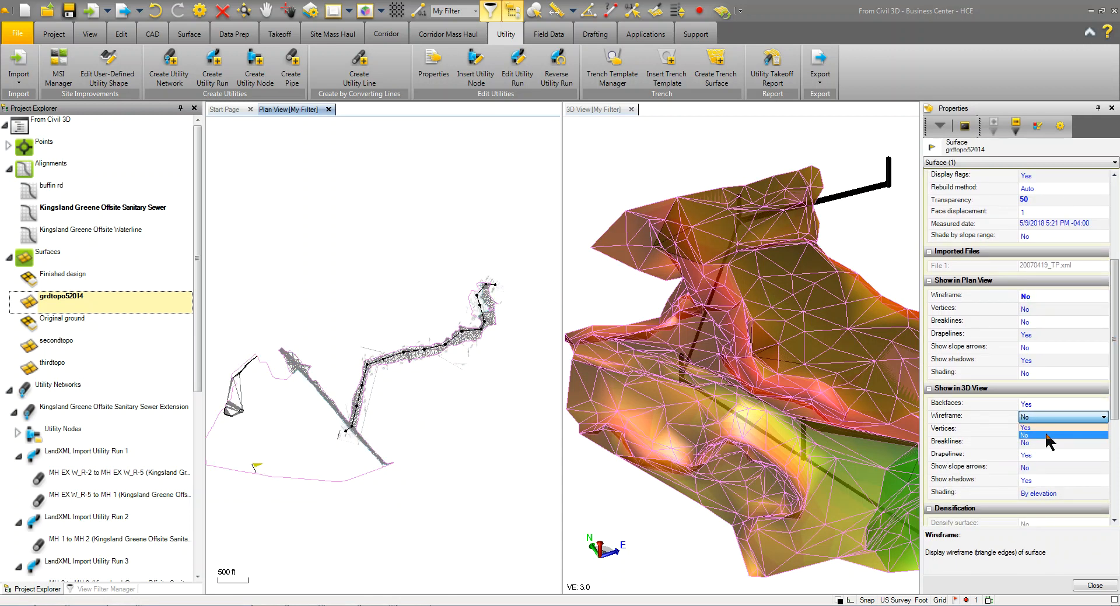
{"action": "left_click", "coordinate": [1047, 436]}
{"action": "left_click", "coordinate": [608, 266]}
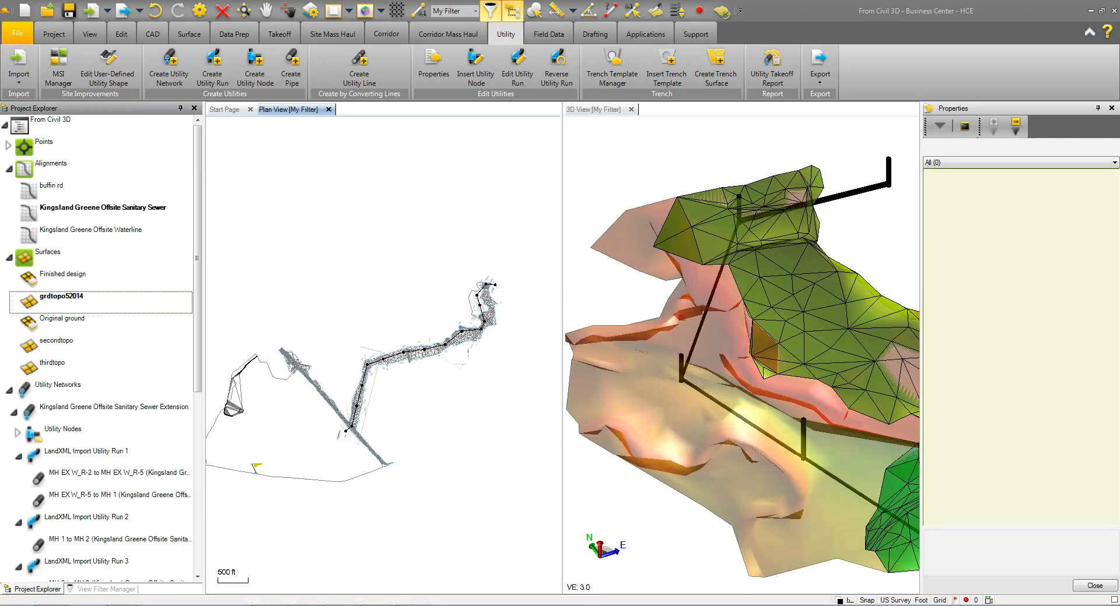
- Examine the sewer line beneath the terrain in 3D, highlighting secondtopo, thirdtopo and grdtopo52014 in turn to compare their extents
{"action": "scroll", "coordinate": [659, 301], "scroll_direction": "down", "scroll_amount": 5}
{"action": "right_click_drag", "start_coordinate": [786, 443], "coordinate": [782, 479]}
{"action": "scroll", "coordinate": [782, 478], "scroll_direction": "down", "scroll_amount": 4}
{"action": "middle_click_drag", "start_coordinate": [761, 424], "coordinate": [793, 238]}
{"action": "scroll", "coordinate": [805, 353], "scroll_direction": "up", "scroll_amount": 6}
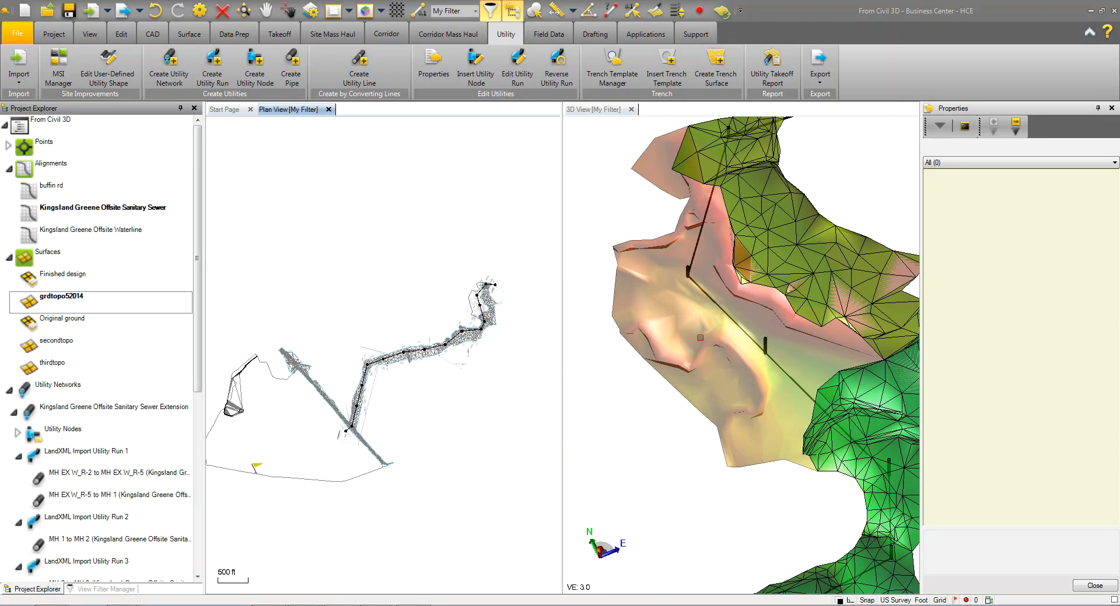
{"action": "left_click", "coordinate": [57, 344]}
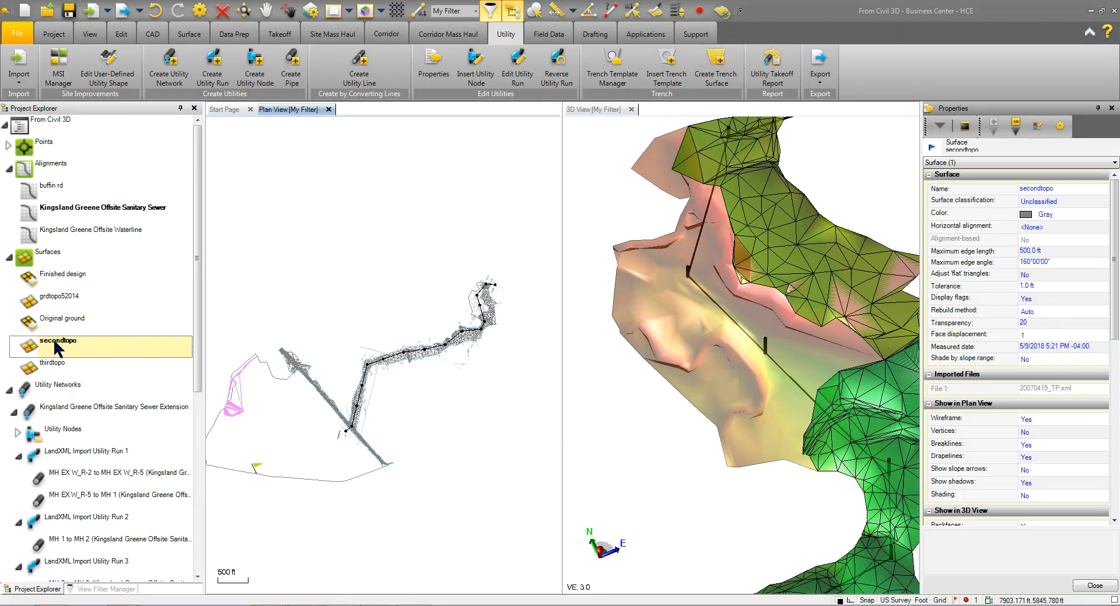
{"action": "left_click", "coordinate": [54, 366]}
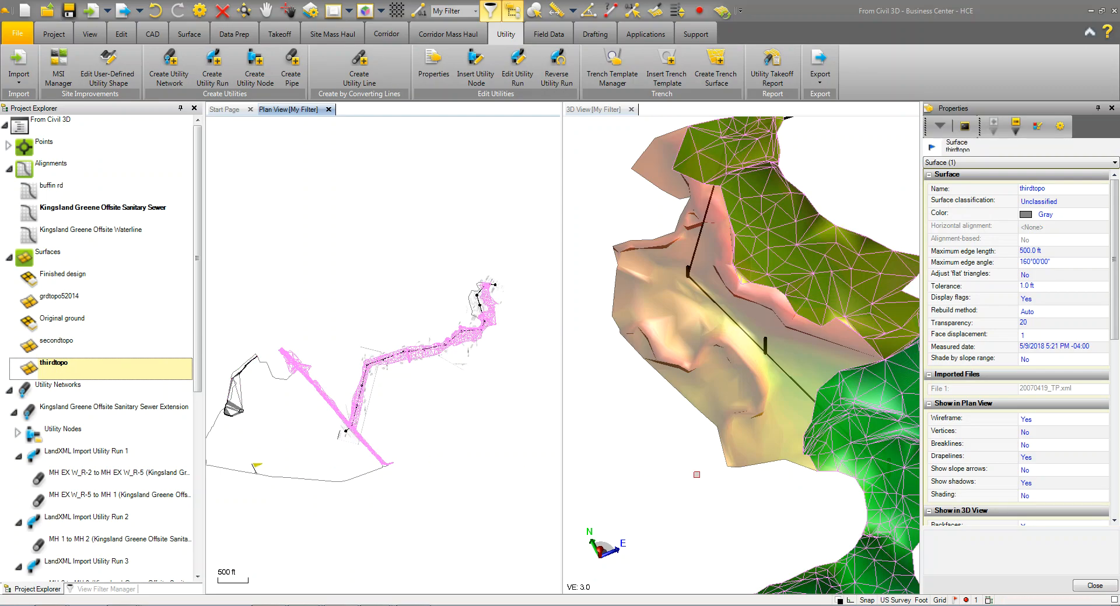
{"action": "scroll", "coordinate": [699, 483], "scroll_direction": "down", "scroll_amount": 3}
{"action": "mouse_move", "coordinate": [703, 484]}
{"action": "middle_mouse_down"}
{"action": "mouse_move", "coordinate": [779, 486]}
{"action": "mouse_move", "coordinate": [894, 431]}
{"action": "mouse_move", "coordinate": [897, 416]}
{"action": "middle_mouse_up"}
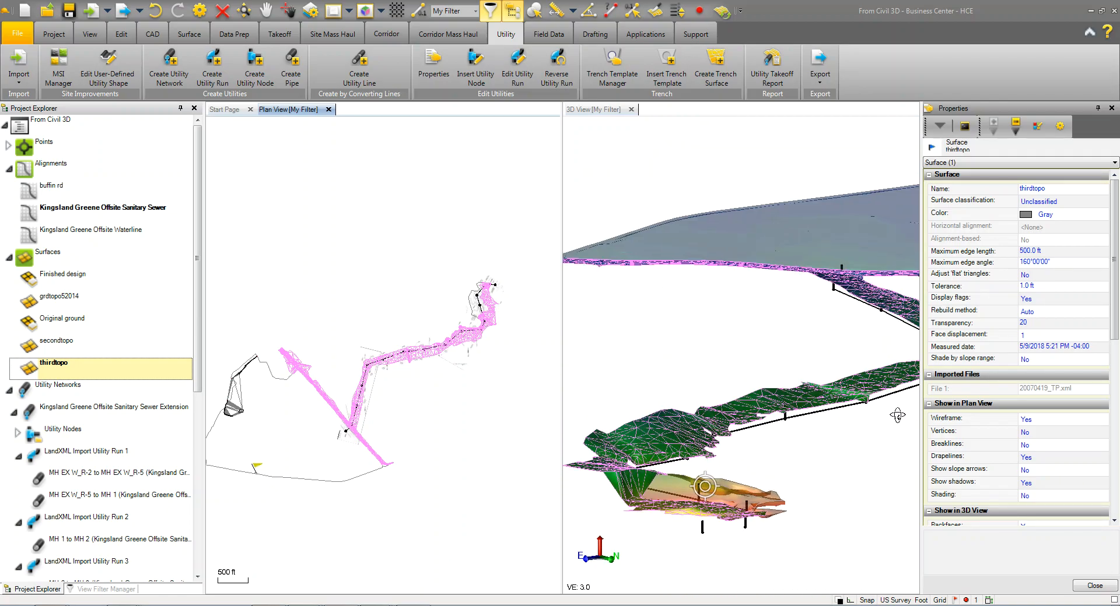
{"action": "scroll", "coordinate": [746, 402], "scroll_direction": "up", "scroll_amount": 10}
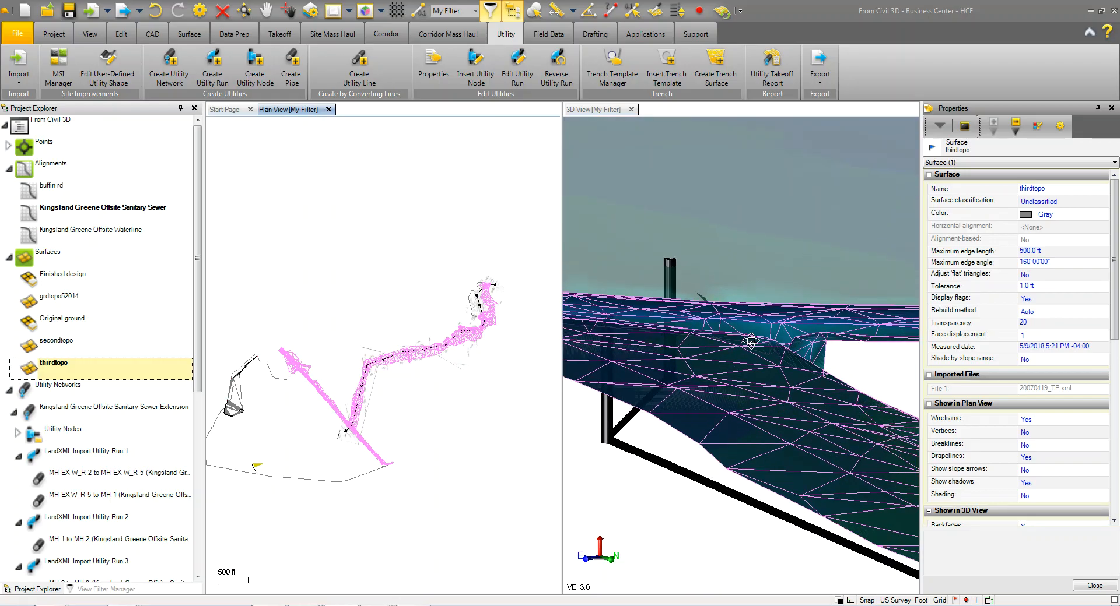
{"action": "mouse_move", "coordinate": [746, 401]}
{"action": "middle_mouse_down"}
{"action": "mouse_move", "coordinate": [759, 377]}
{"action": "mouse_move", "coordinate": [666, 431]}
{"action": "mouse_move", "coordinate": [662, 423]}
{"action": "mouse_move", "coordinate": [604, 447]}
{"action": "mouse_move", "coordinate": [682, 283]}
{"action": "middle_mouse_up"}
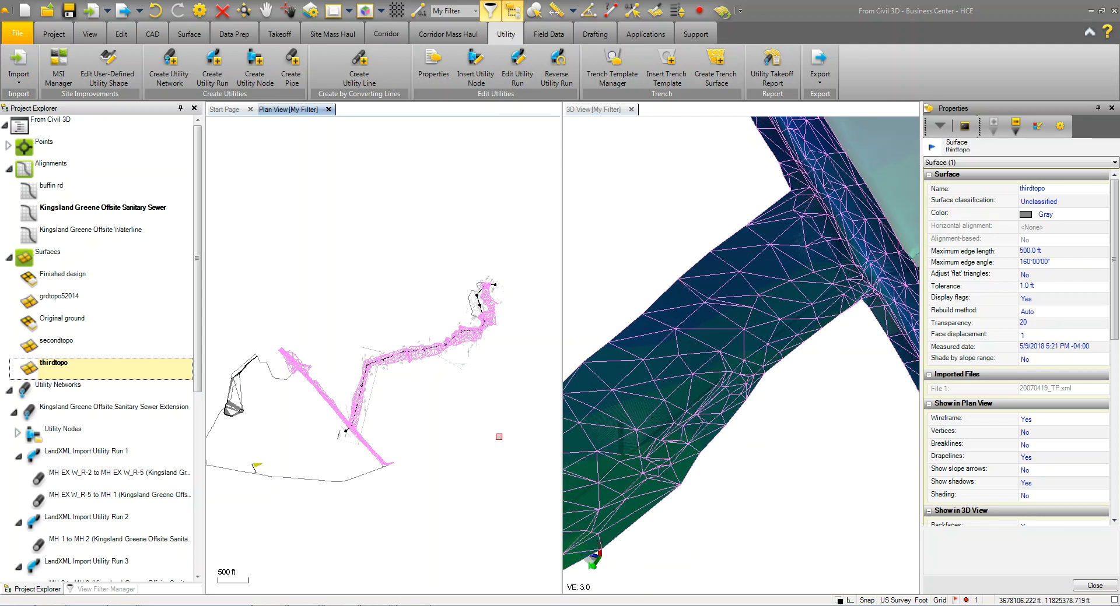
{"action": "left_click", "coordinate": [63, 302]}
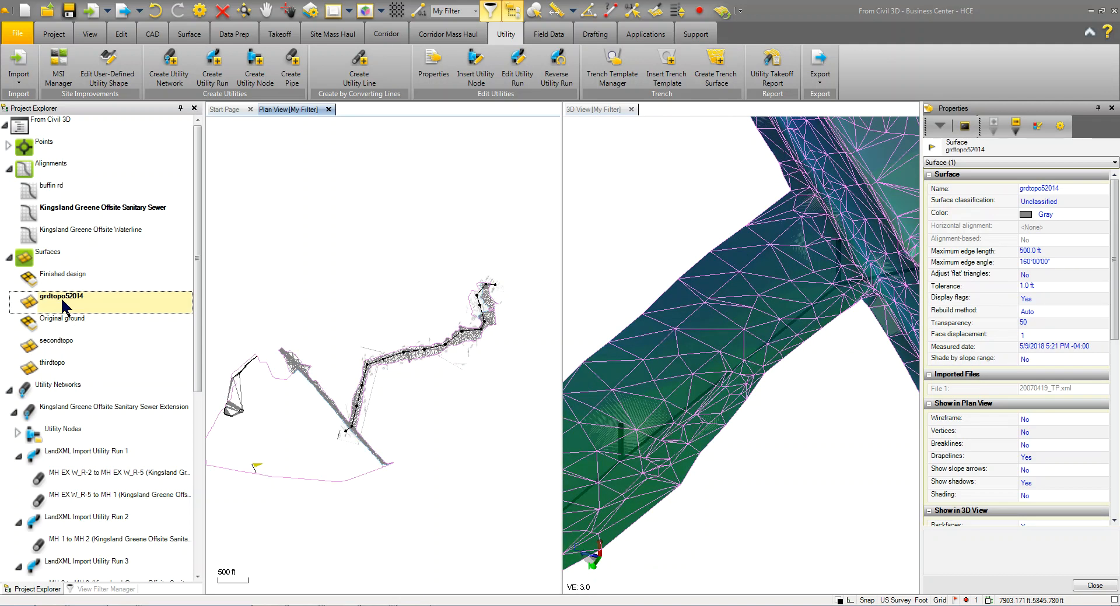
{"action": "scroll", "coordinate": [722, 441], "scroll_direction": "down", "scroll_amount": 7}
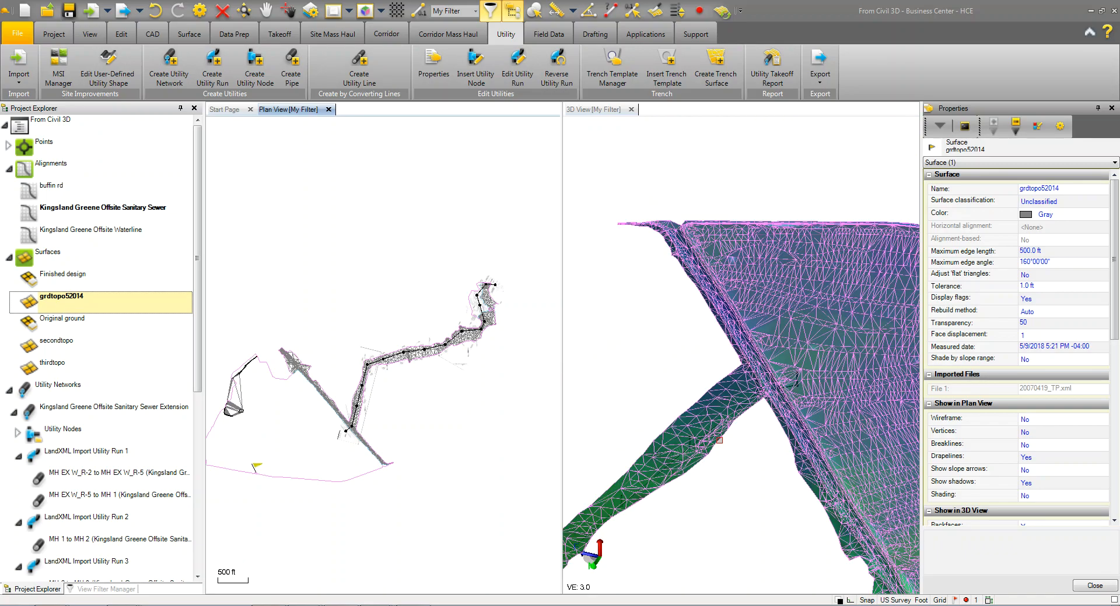
{"action": "scroll", "coordinate": [724, 430], "scroll_direction": "up", "scroll_amount": 4}
{"action": "scroll", "coordinate": [724, 429], "scroll_direction": "up", "scroll_amount": 5}
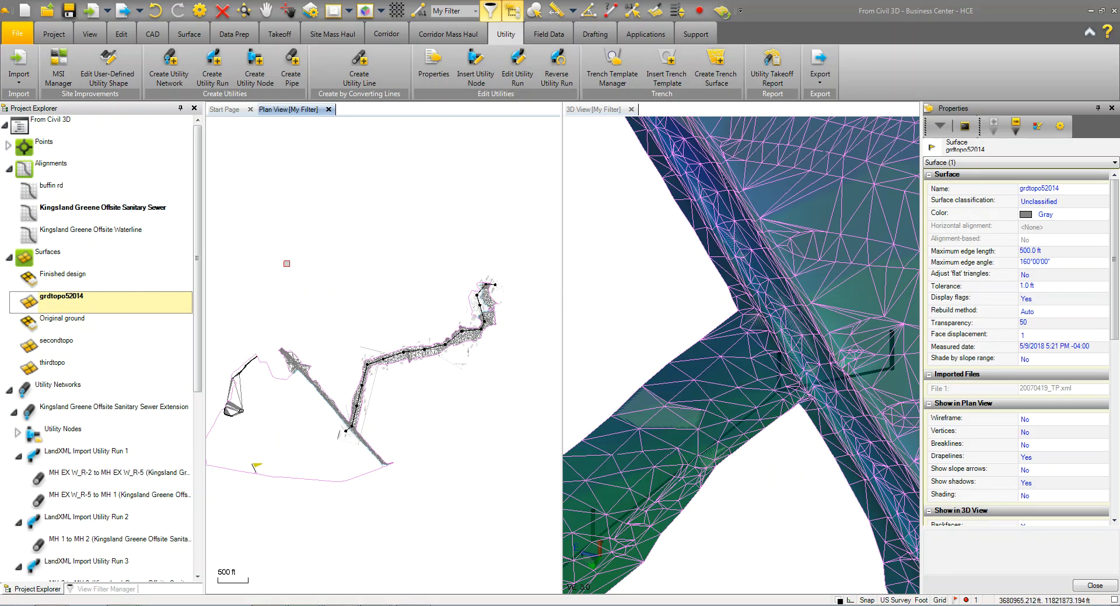
- Hide the secondtopo and thirdtopo surfaces in My Filter, check the exposed sewer line in 3D, and close the surface properties
{"action": "left_click", "coordinate": [36, 369]}
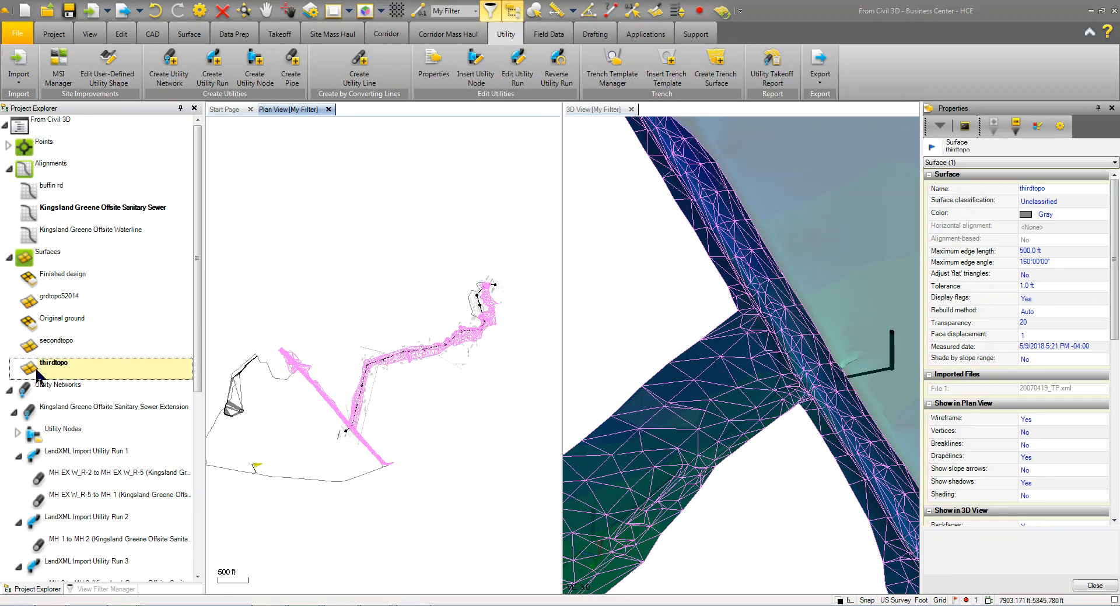
{"action": "left_click", "coordinate": [88, 590]}
{"action": "left_click", "coordinate": [24, 456]}
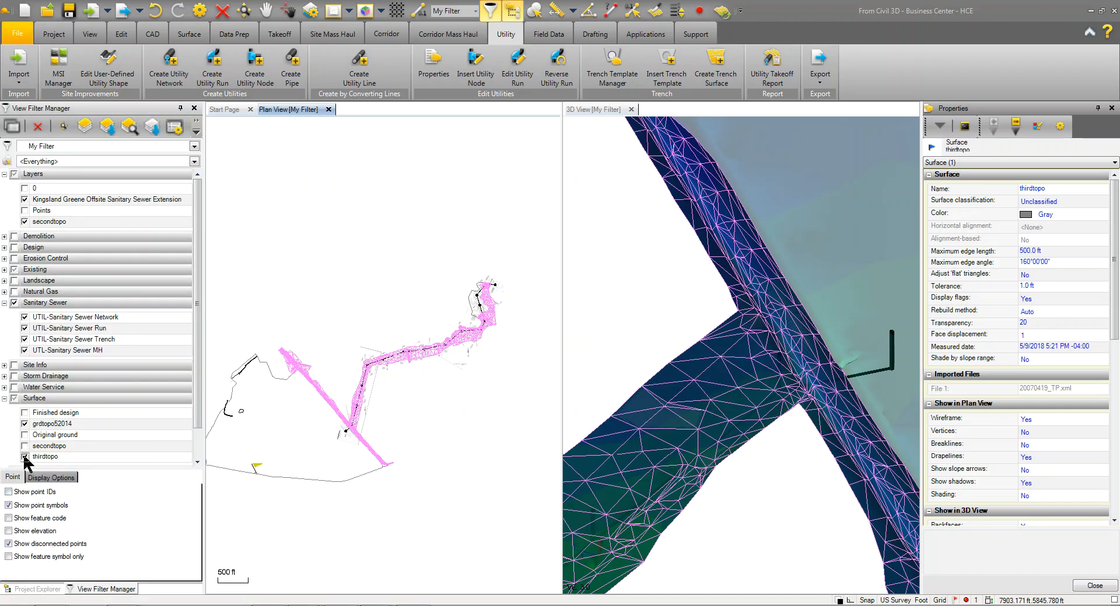
{"action": "left_click", "coordinate": [24, 456]}
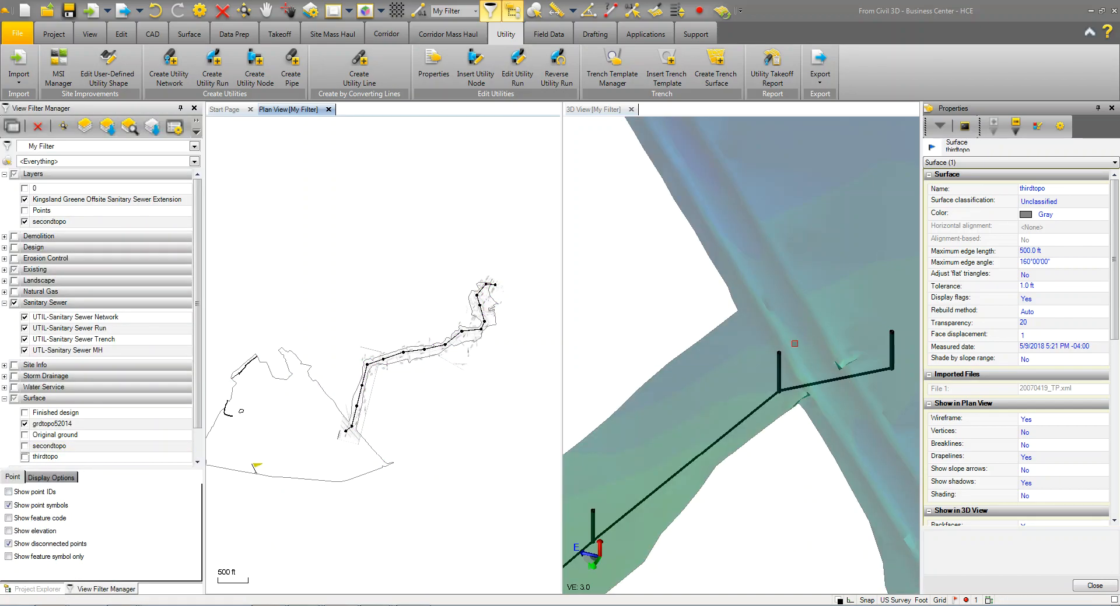
{"action": "scroll", "coordinate": [852, 355], "scroll_direction": "up", "scroll_amount": 3}
{"action": "scroll", "coordinate": [852, 355], "scroll_direction": "down", "scroll_amount": 3}
{"action": "middle_click_drag", "start_coordinate": [811, 411], "coordinate": [823, 259]}
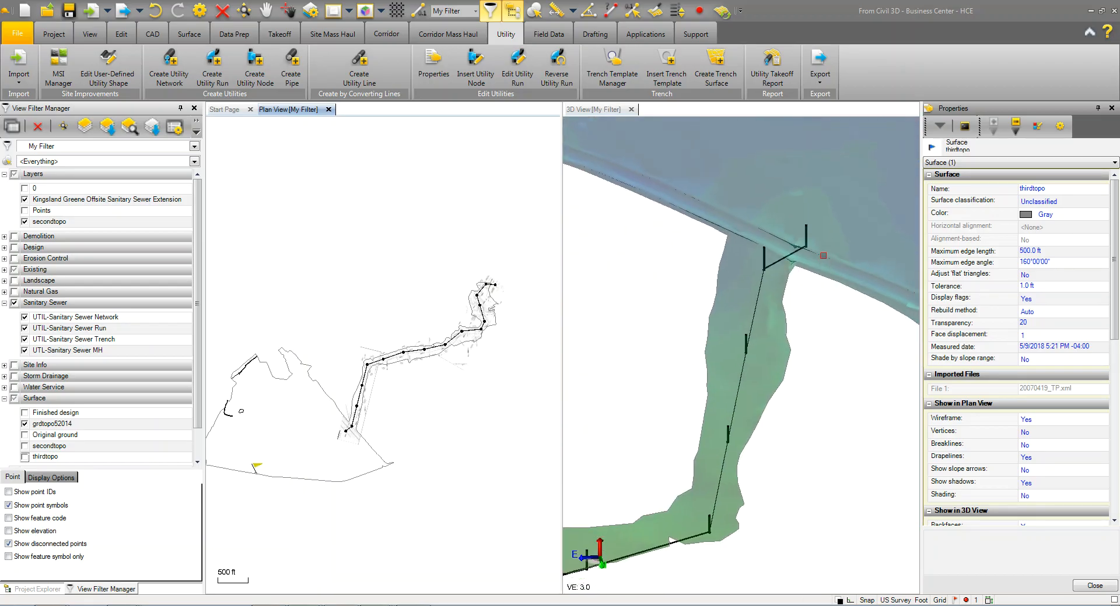
{"action": "left_click", "coordinate": [1094, 585]}
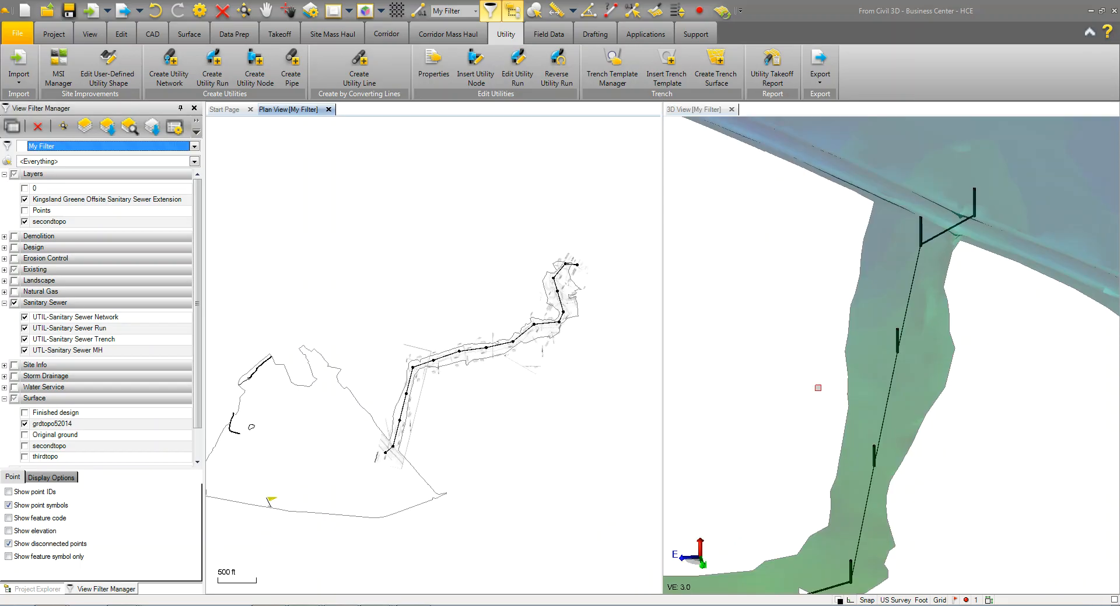
{"action": "middle_click_drag", "start_coordinate": [824, 389], "coordinate": [817, 388]}
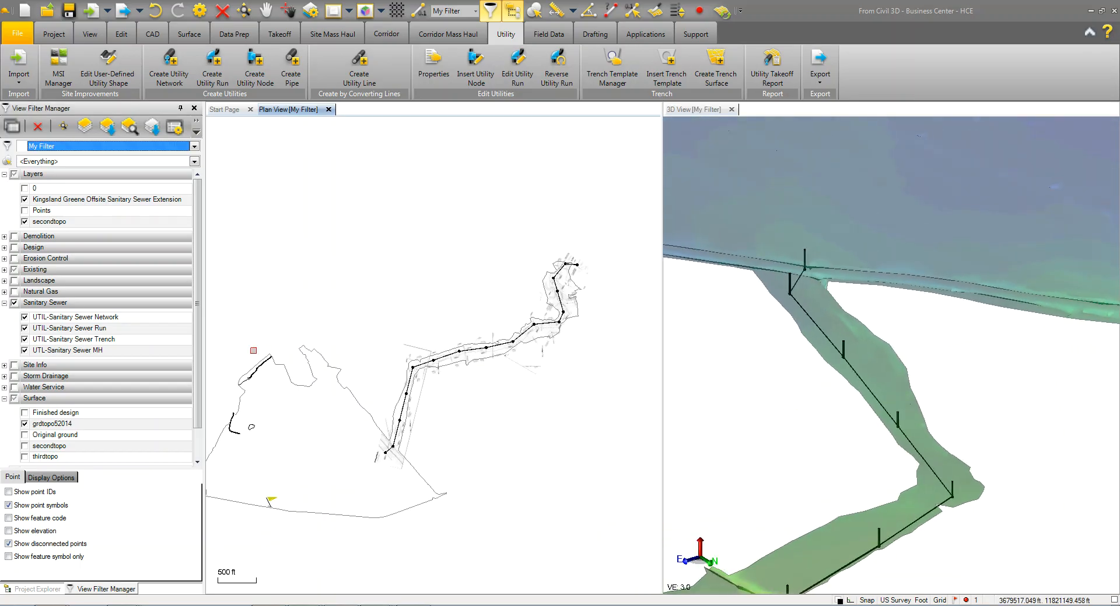
- Assign the Manhole 48" sanitary sewer structure as site improvement to all utility nodes of the Kingsland Greene Offsite Sanitary Sewer Extension
{"action": "left_click", "coordinate": [38, 589]}
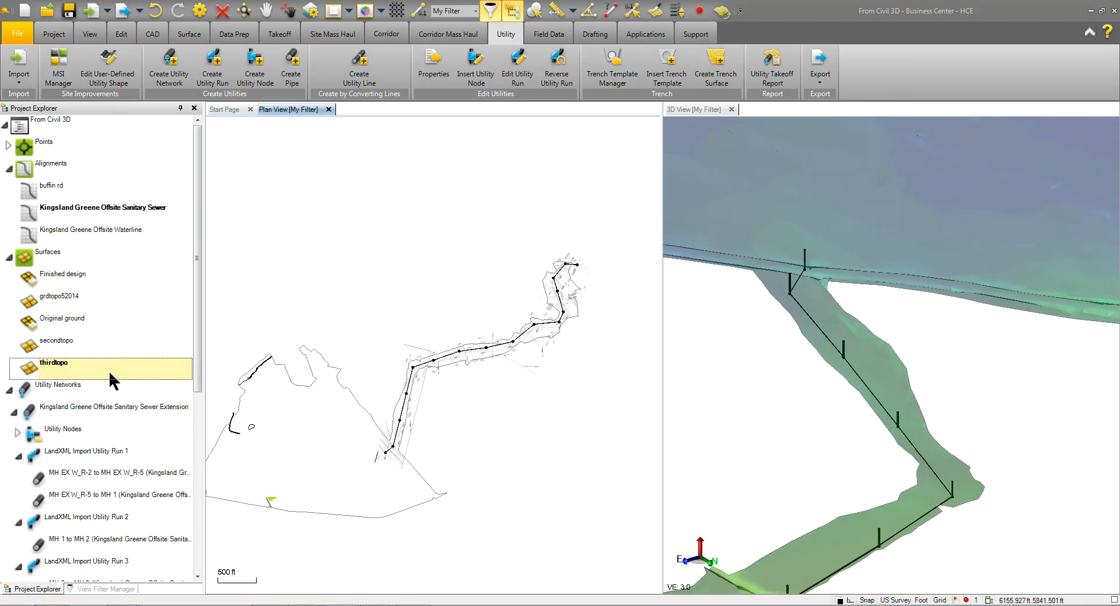
{"action": "double_click", "coordinate": [24, 259]}
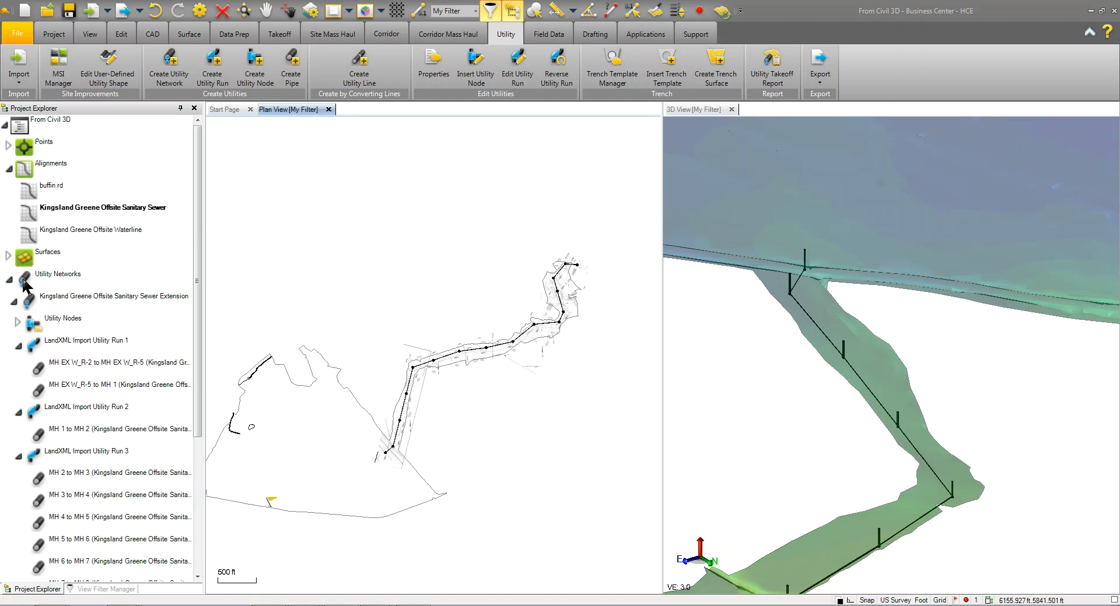
{"action": "left_click", "coordinate": [17, 322]}
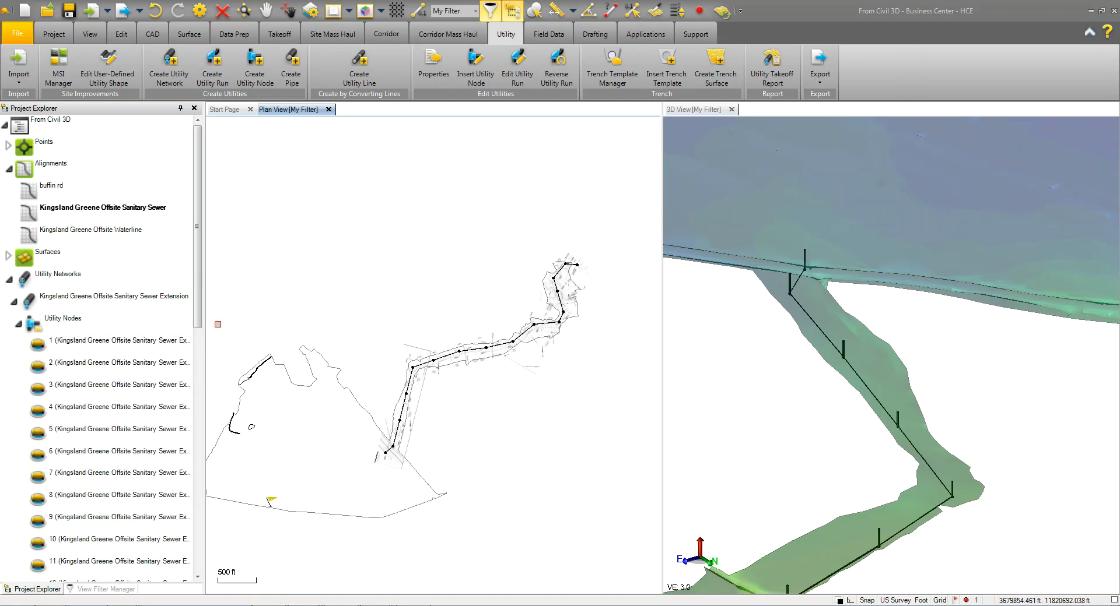
{"action": "left_click_drag", "start_coordinate": [198, 266], "coordinate": [196, 325]}
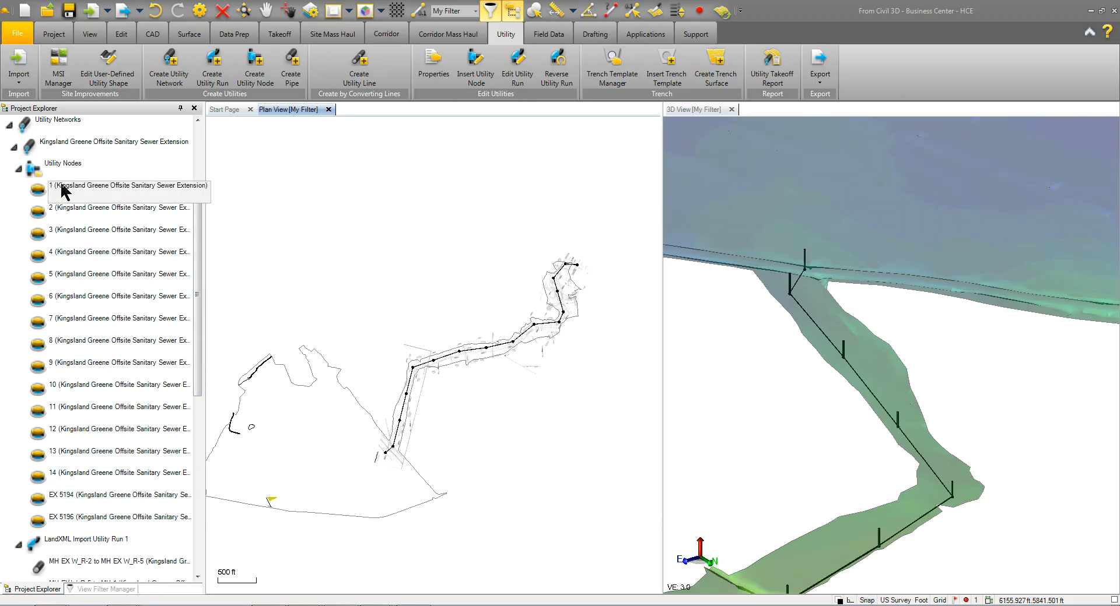
{"action": "left_click", "coordinate": [92, 517], "text": "shift"}
{"action": "right_click", "coordinate": [87, 218]}
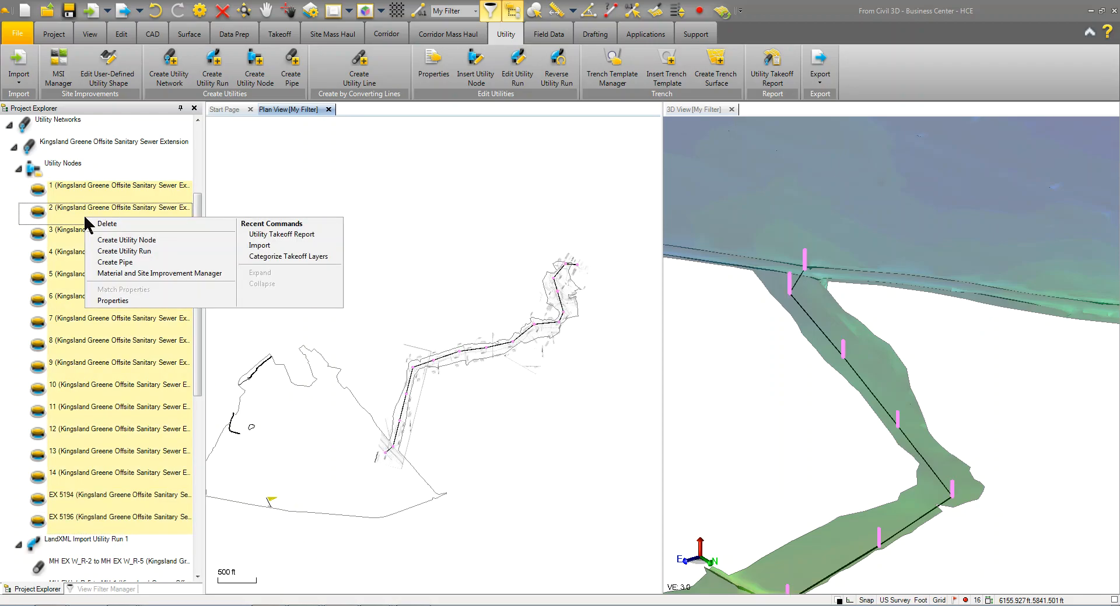
{"action": "left_click", "coordinate": [111, 300]}
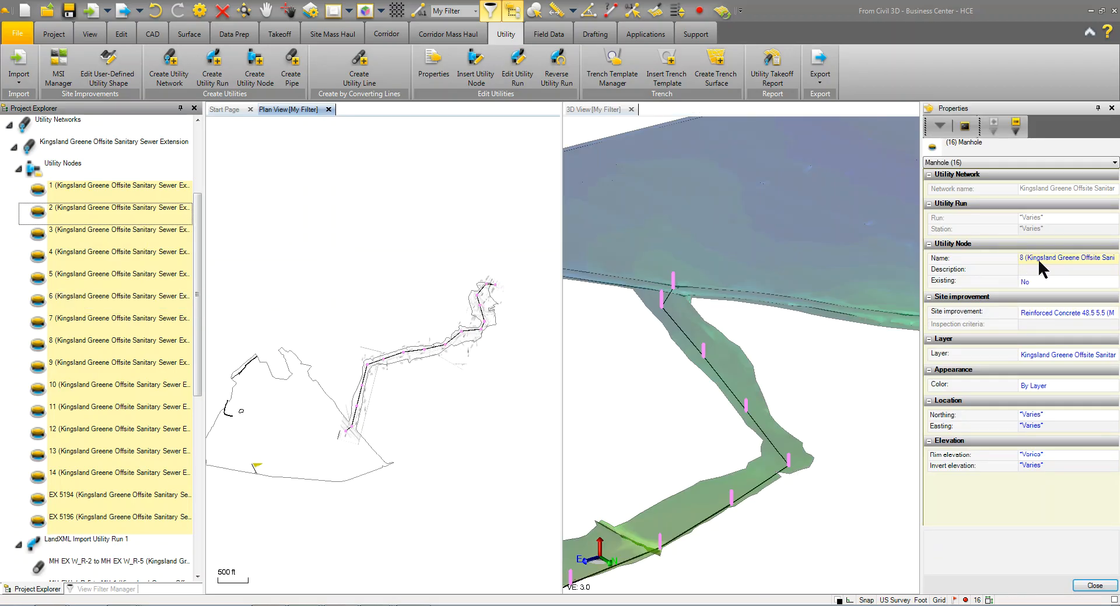
{"action": "left_click", "coordinate": [1044, 311]}
{"action": "left_click", "coordinate": [1033, 314]}
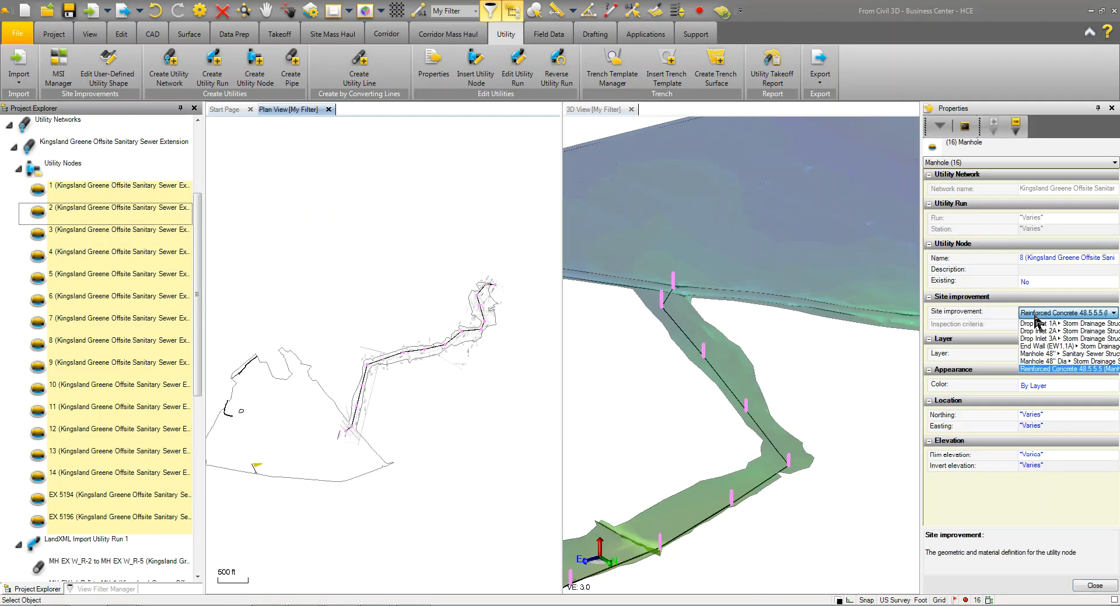
{"action": "left_click", "coordinate": [1044, 353]}
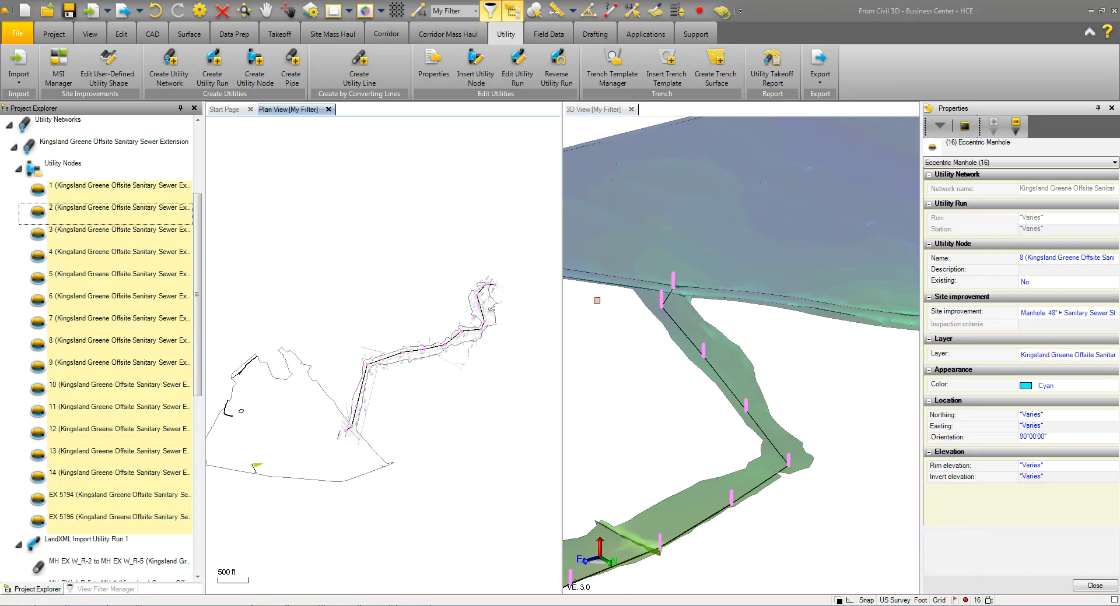
- Review the D.I. - 12", D.I. - 16", D.I. - 24" and Manhole 48" definitions under Sanitary Sewer Structures in the project library
{"action": "left_click", "coordinate": [58, 65]}
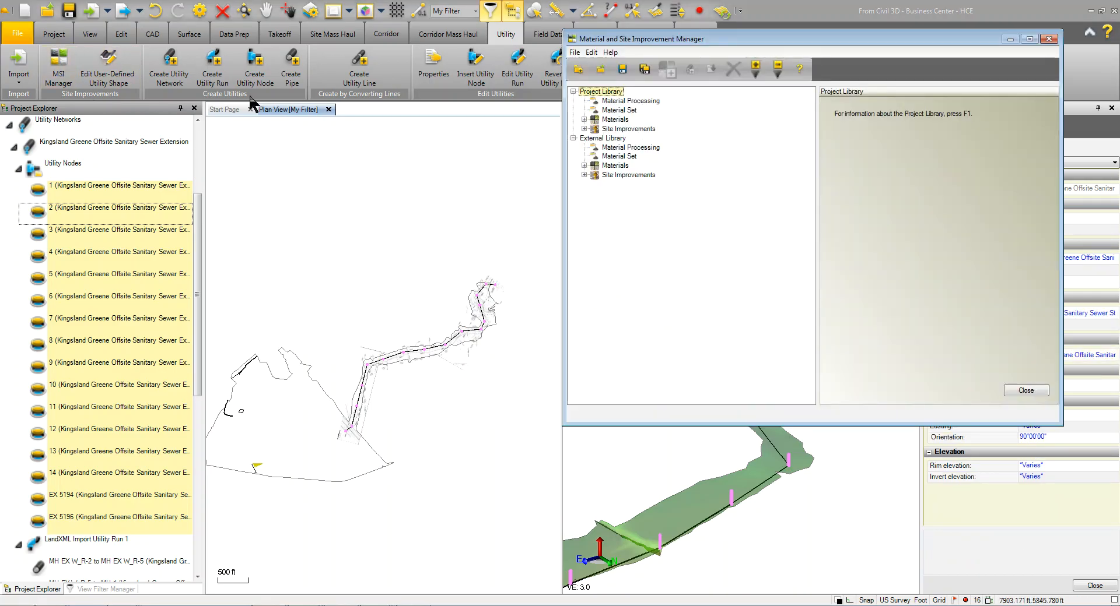
{"action": "left_click", "coordinate": [584, 129]}
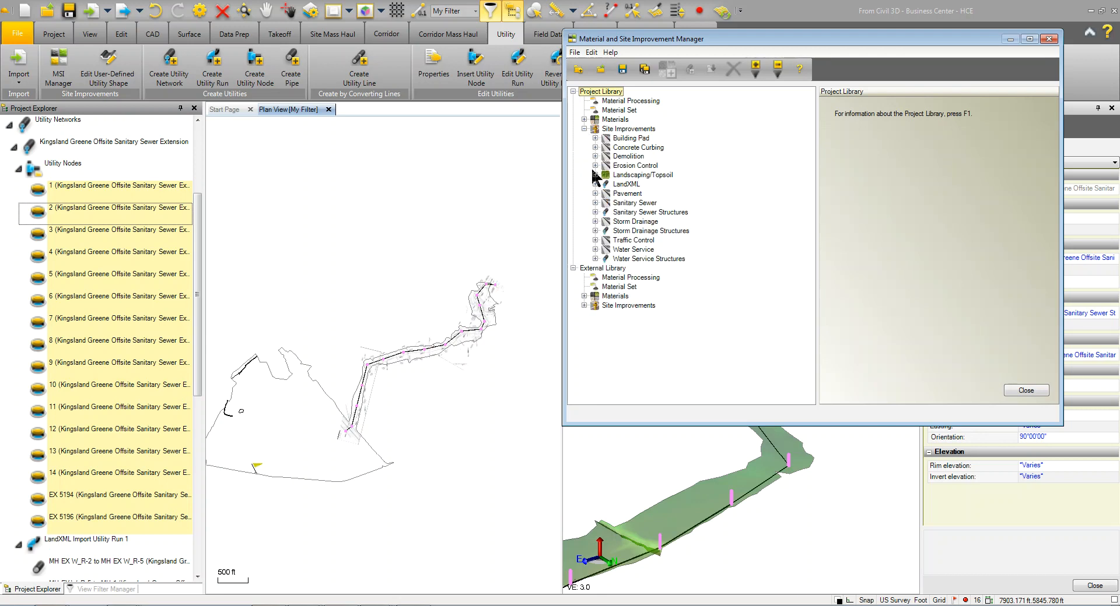
{"action": "left_click", "coordinate": [595, 212]}
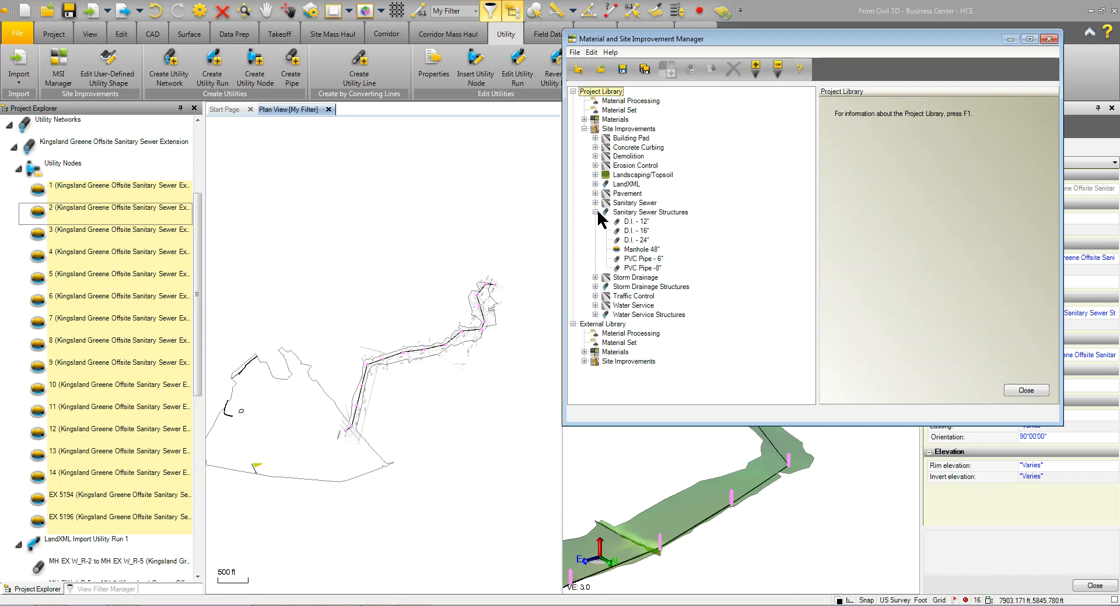
{"action": "left_click", "coordinate": [644, 224]}
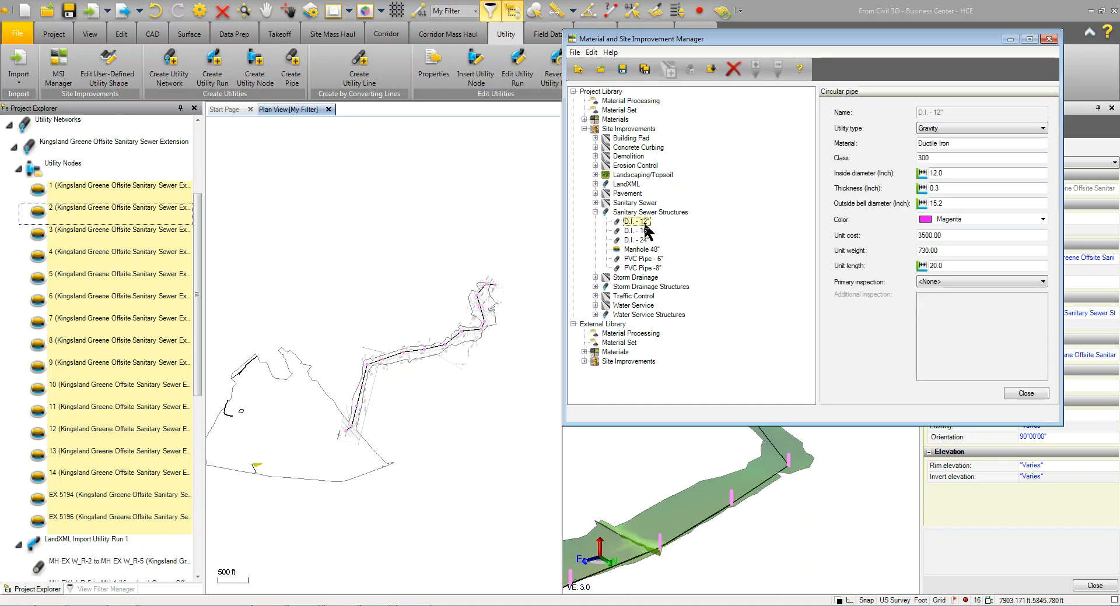
{"action": "left_click", "coordinate": [645, 251]}
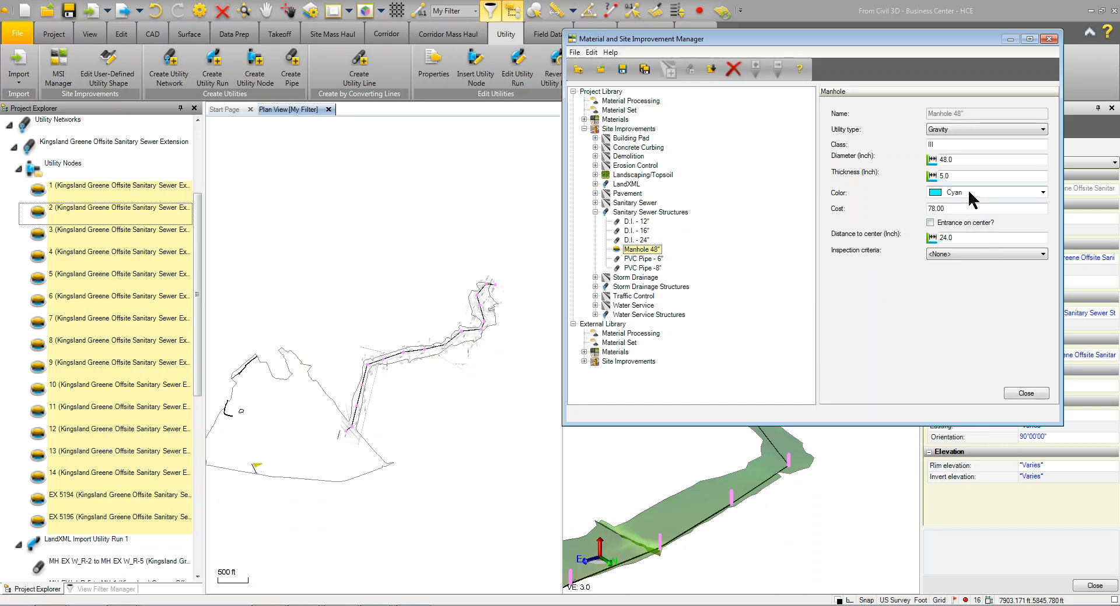
{"action": "left_click", "coordinate": [646, 224]}
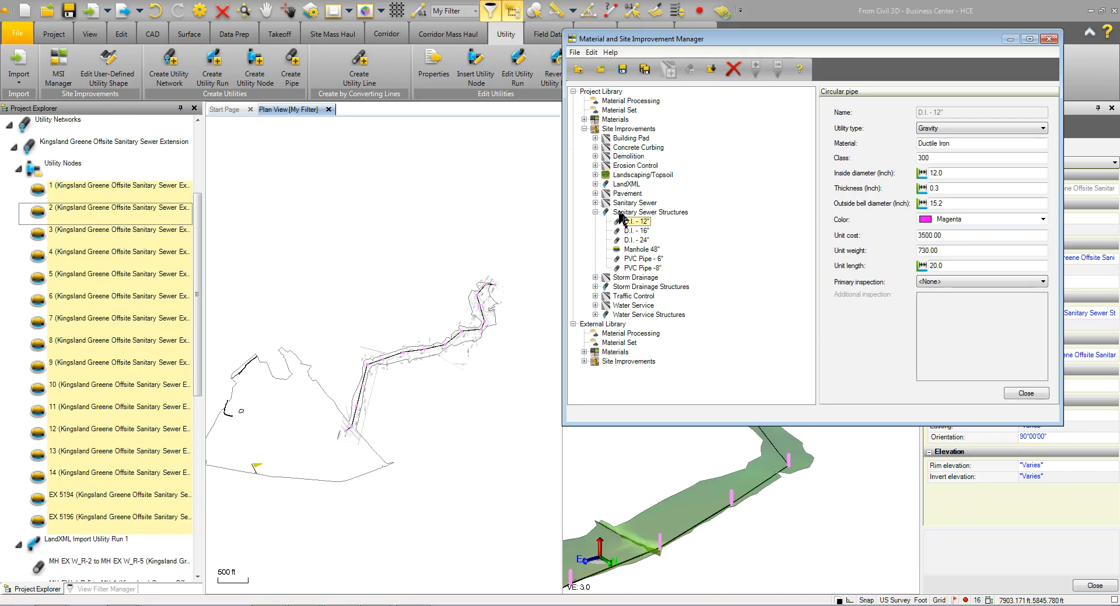
{"action": "left_click", "coordinate": [637, 232]}
{"action": "left_click", "coordinate": [643, 242]}
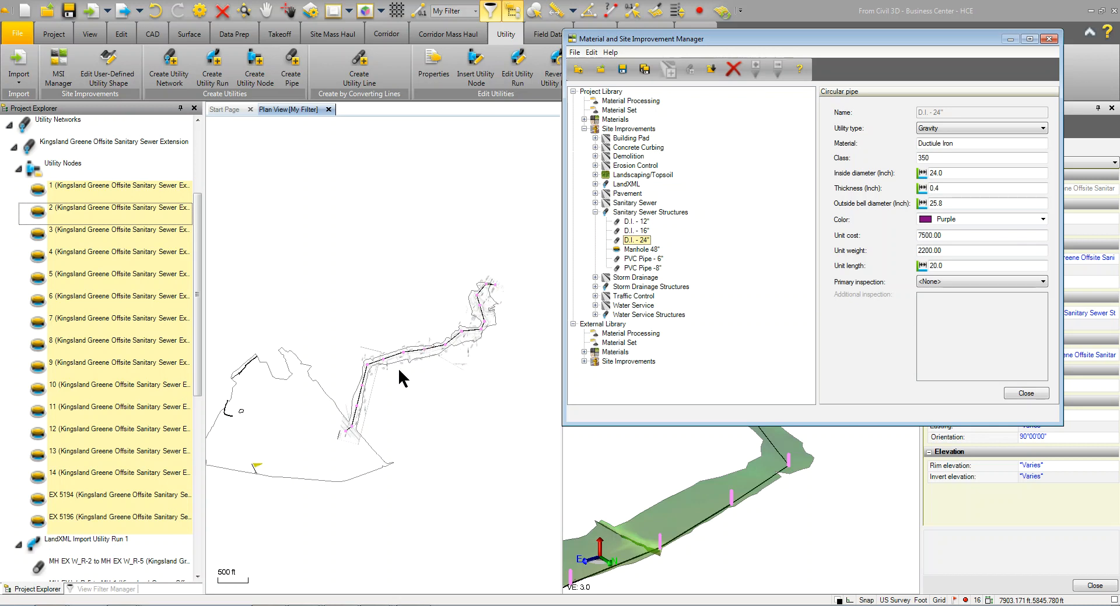
{"action": "left_click", "coordinate": [1026, 393]}
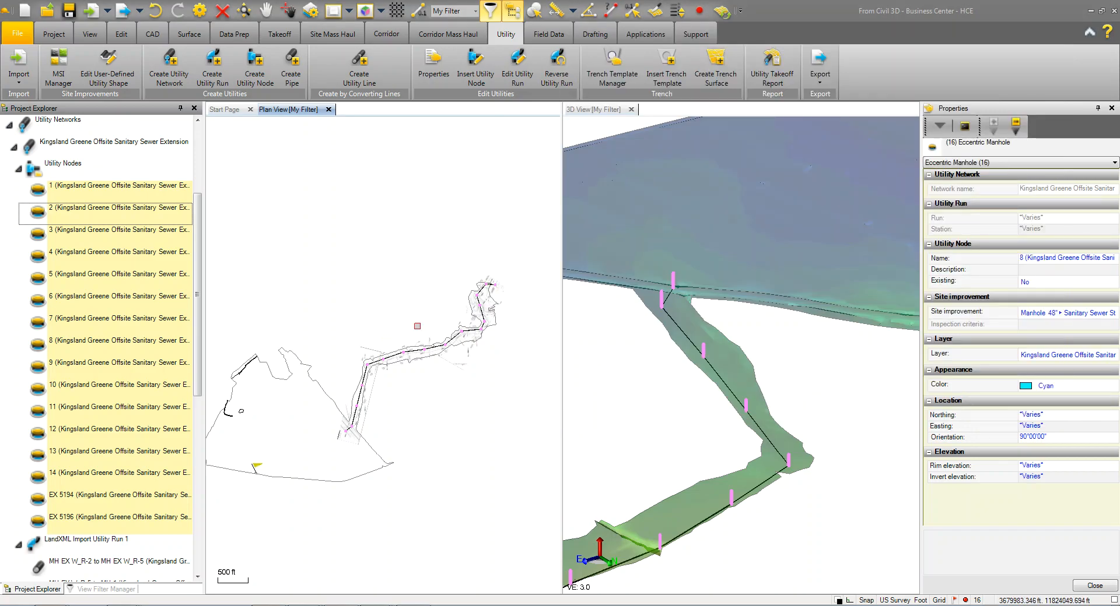
- Deselect the utility nodes and inspect the manholes along the sewer line in 3D
{"action": "left_click", "coordinate": [414, 304]}
{"action": "scroll", "coordinate": [683, 332], "scroll_direction": "up", "scroll_amount": 5}
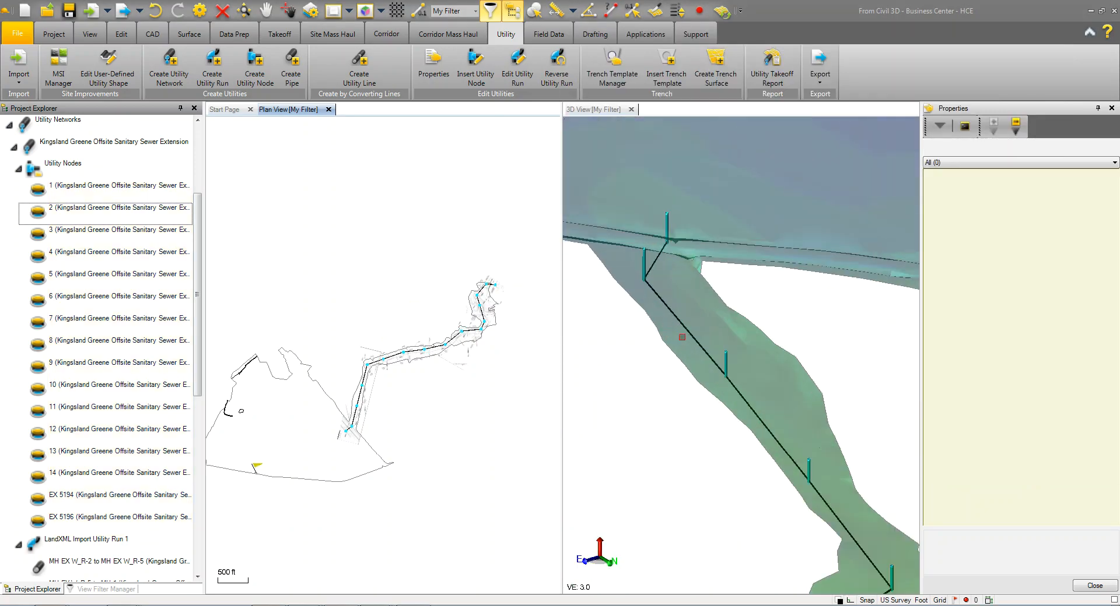
{"action": "scroll", "coordinate": [684, 339], "scroll_direction": "down", "scroll_amount": 1}
{"action": "scroll", "coordinate": [655, 228], "scroll_direction": "up", "scroll_amount": 4}
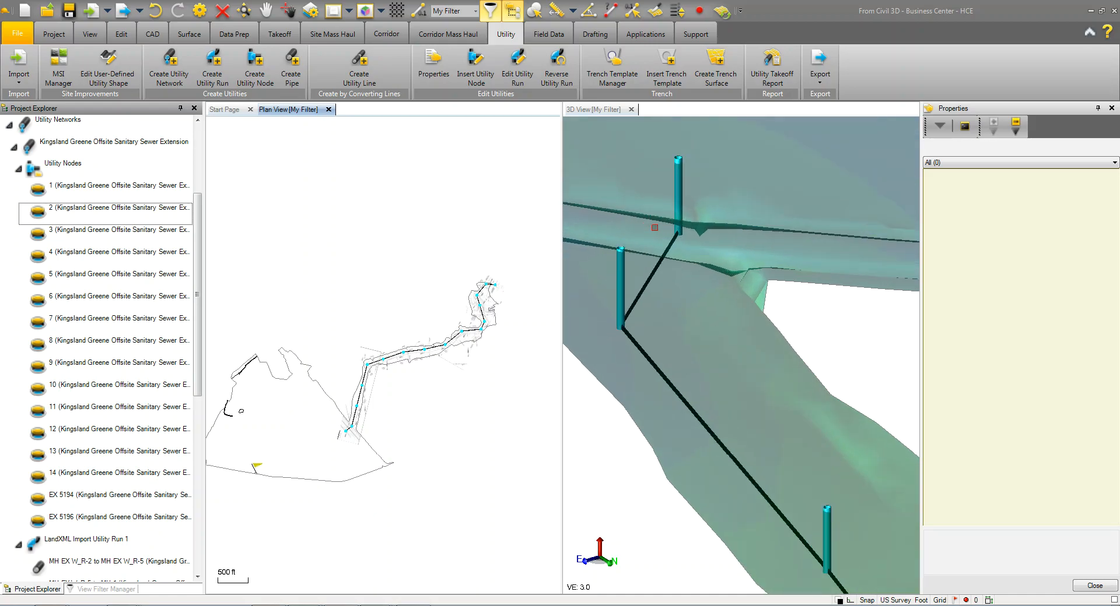
{"action": "scroll", "coordinate": [655, 228], "scroll_direction": "down", "scroll_amount": 3}
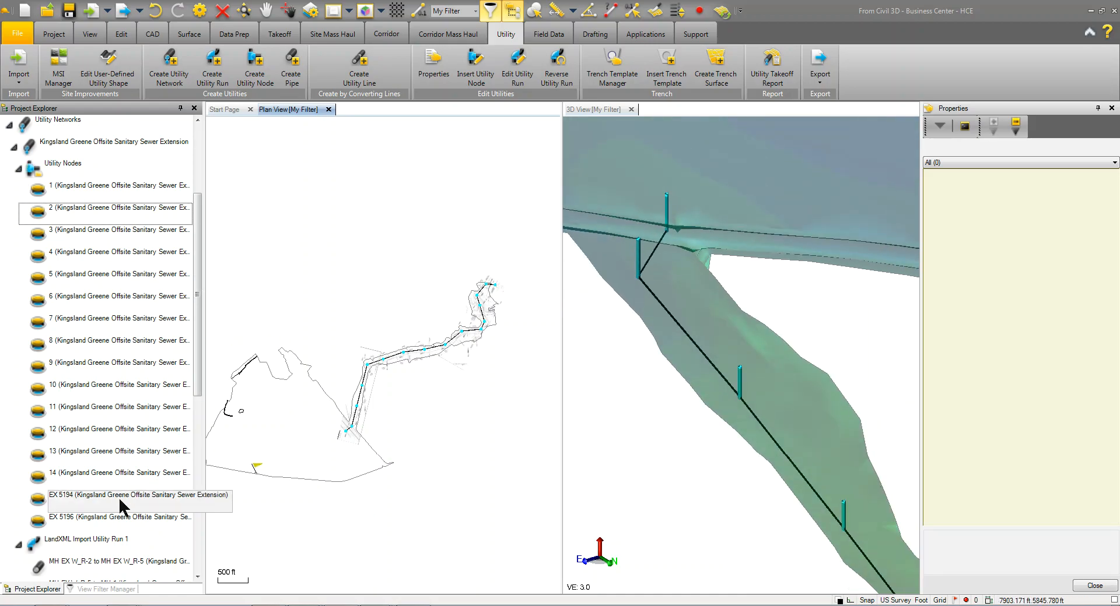
- Select manhole EX 5196 and check the existing manholes near the pump station in the Kingsland Greene offsite sewer PDF in Acrobat Reader
{"action": "left_click", "coordinate": [109, 527]}
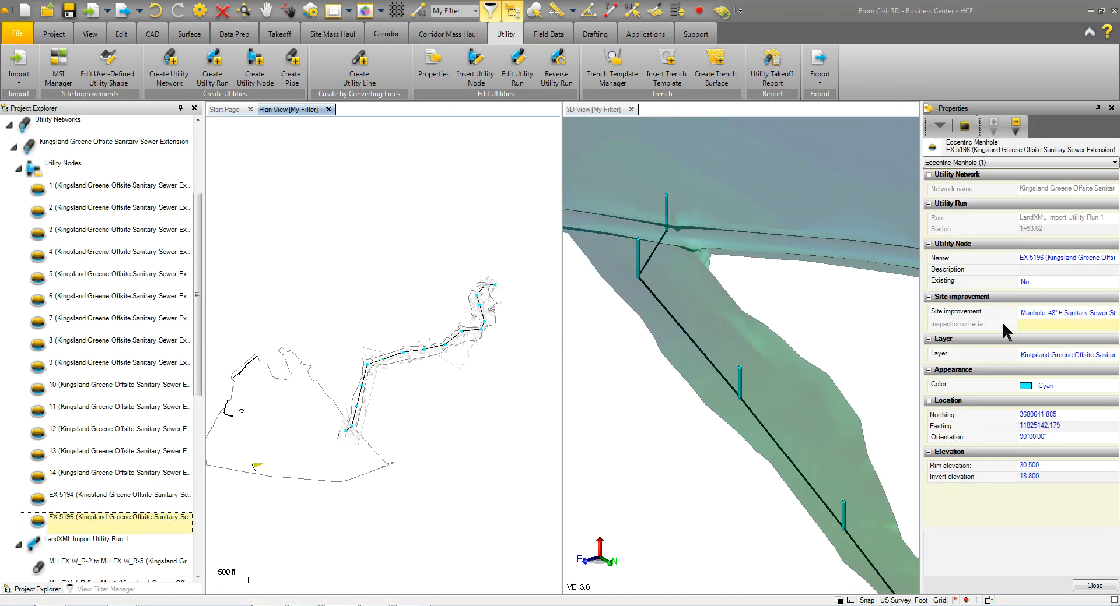
{"action": "key", "text": "alt+Tab"}
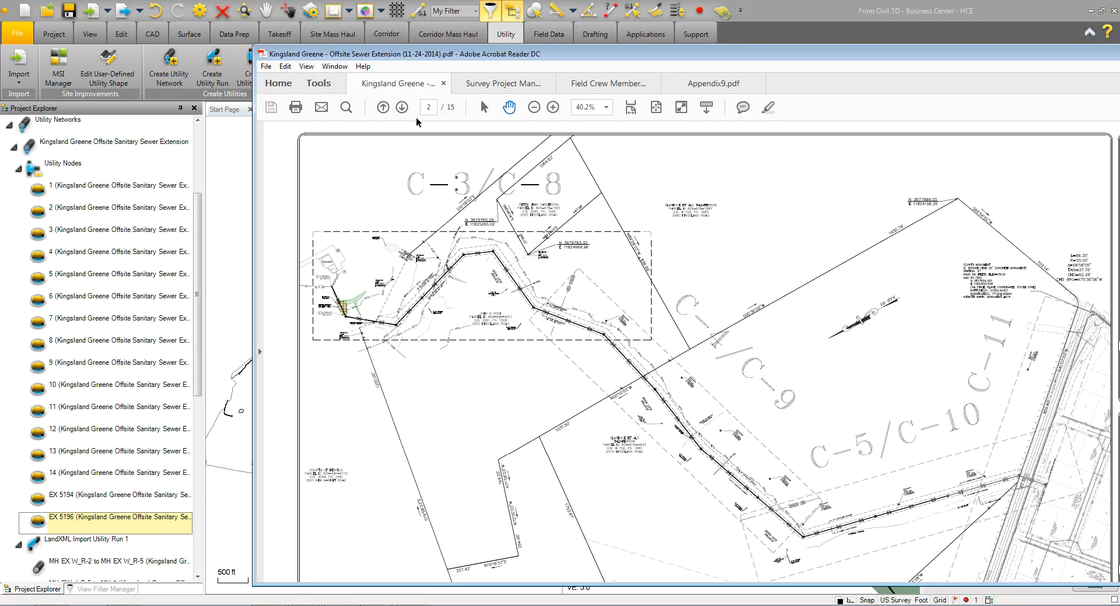
{"action": "left_click", "coordinate": [553, 107]}
{"action": "left_click", "coordinate": [553, 107]}
{"action": "left_click", "coordinate": [554, 107]}
{"action": "left_click", "coordinate": [553, 107]}
{"action": "left_click", "coordinate": [553, 106]}
{"action": "left_click_drag", "start_coordinate": [574, 344], "coordinate": [591, 165]}
{"action": "scroll", "coordinate": [591, 164], "scroll_direction": "down", "scroll_amount": 2}
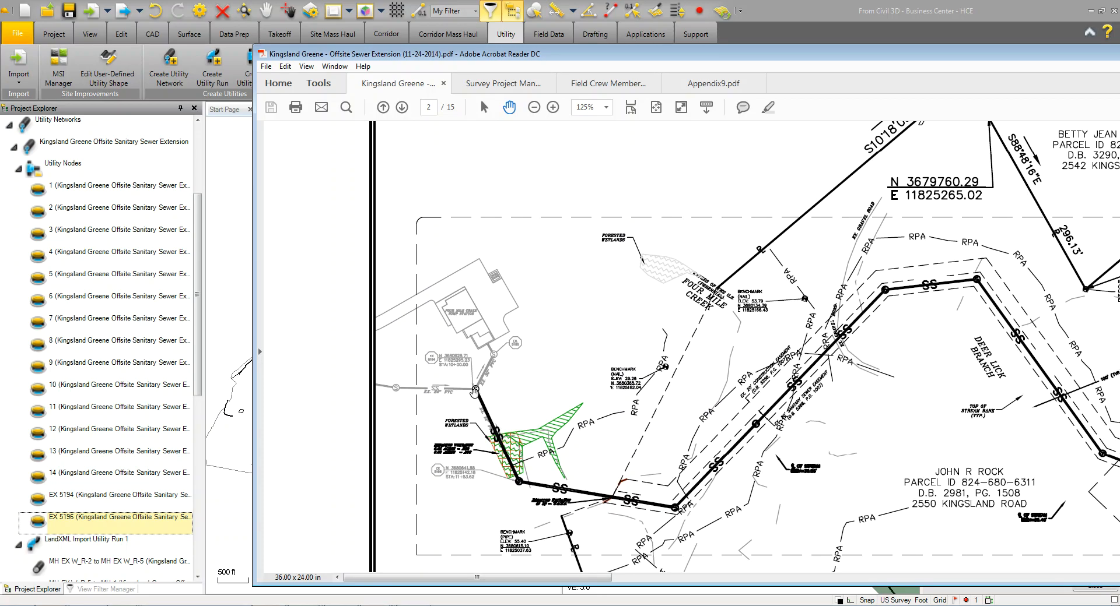
{"action": "left_click", "coordinate": [557, 109]}
{"action": "left_click", "coordinate": [556, 110]}
{"action": "left_click", "coordinate": [557, 109]}
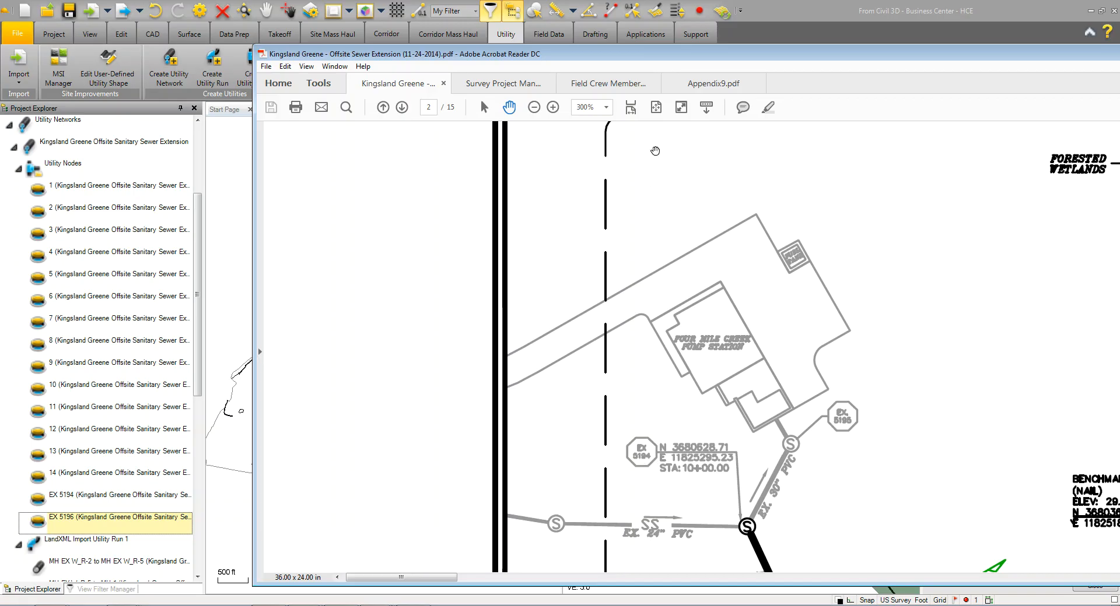
{"action": "left_click", "coordinate": [753, 24]}
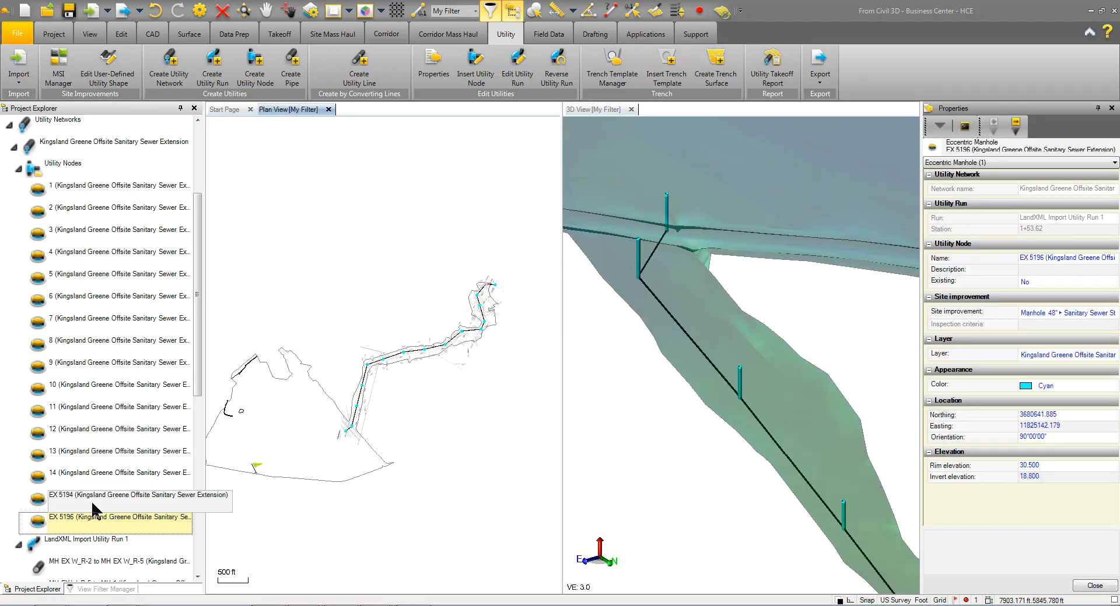
- Mark utility node EX 5194 as existing by setting Existing to Yes, and close its properties
{"action": "left_click", "coordinate": [93, 501]}
{"action": "left_click", "coordinate": [1073, 283]}
{"action": "left_click", "coordinate": [1060, 283]}
{"action": "left_click", "coordinate": [1053, 300]}
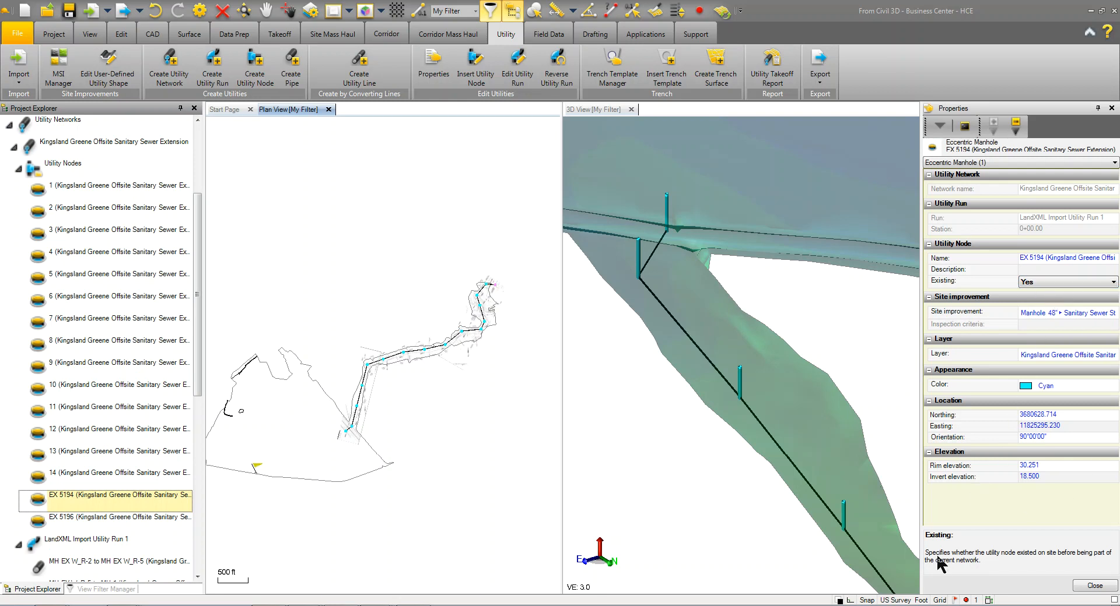
{"action": "left_click", "coordinate": [1088, 586]}
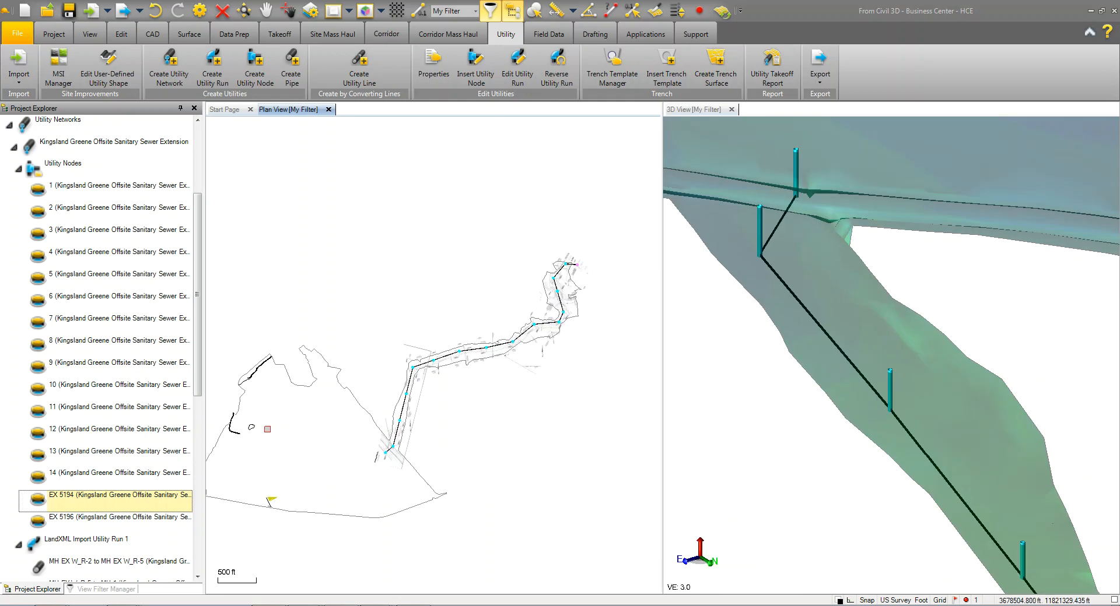
- Locate pipe MH EX W_R-2 to MH EX W_R-5 in the plan view and assign it the D.I. - 24" sanitary sewer site improvement
{"action": "left_click_drag", "start_coordinate": [198, 356], "coordinate": [201, 478]}
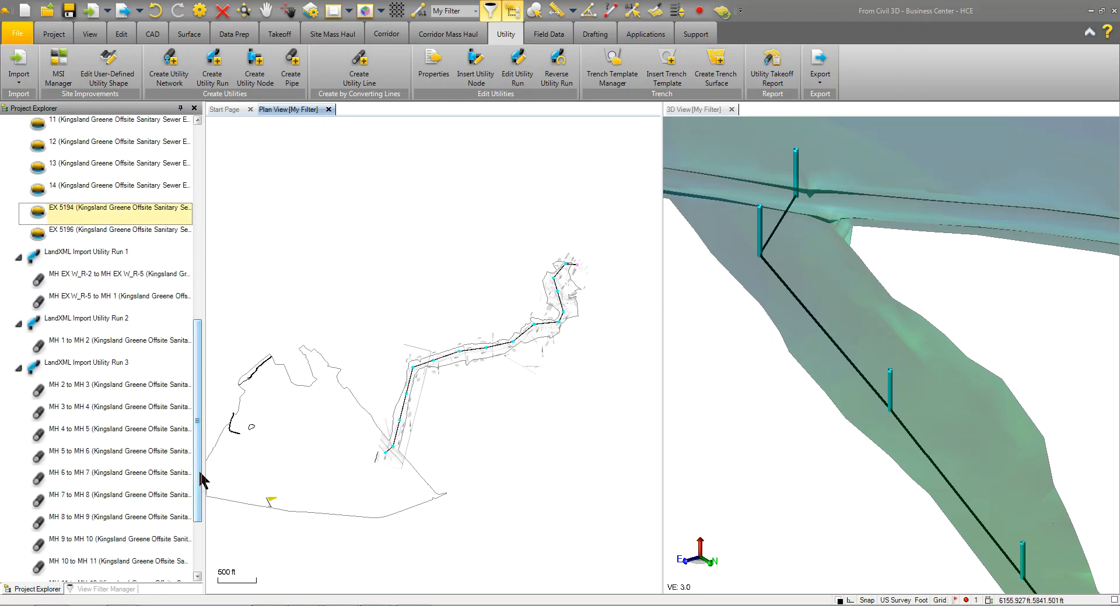
{"action": "left_click", "coordinate": [94, 276]}
{"action": "scroll", "coordinate": [586, 260], "scroll_direction": "up", "scroll_amount": 5}
{"action": "scroll", "coordinate": [531, 262], "scroll_direction": "up", "scroll_amount": 7}
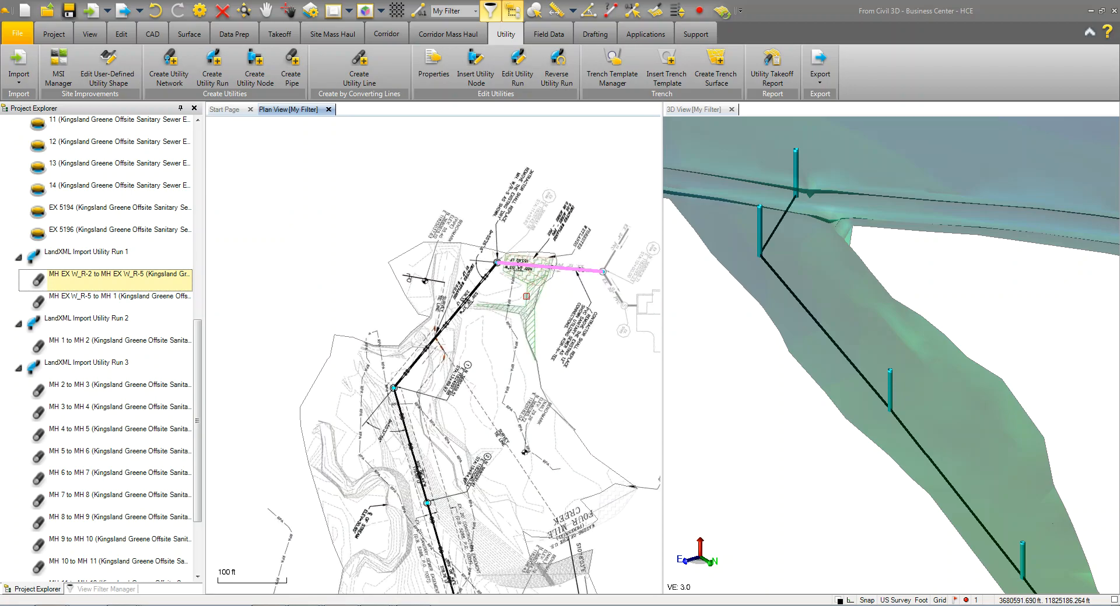
{"action": "middle_click_drag", "start_coordinate": [579, 255], "coordinate": [493, 283]}
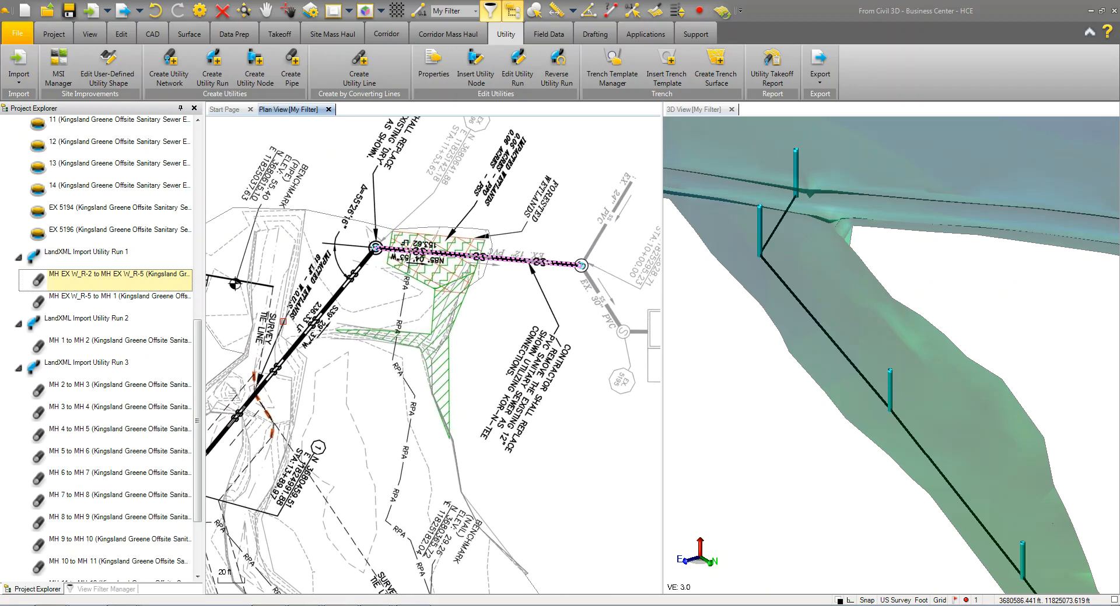
{"action": "right_click", "coordinate": [109, 278]}
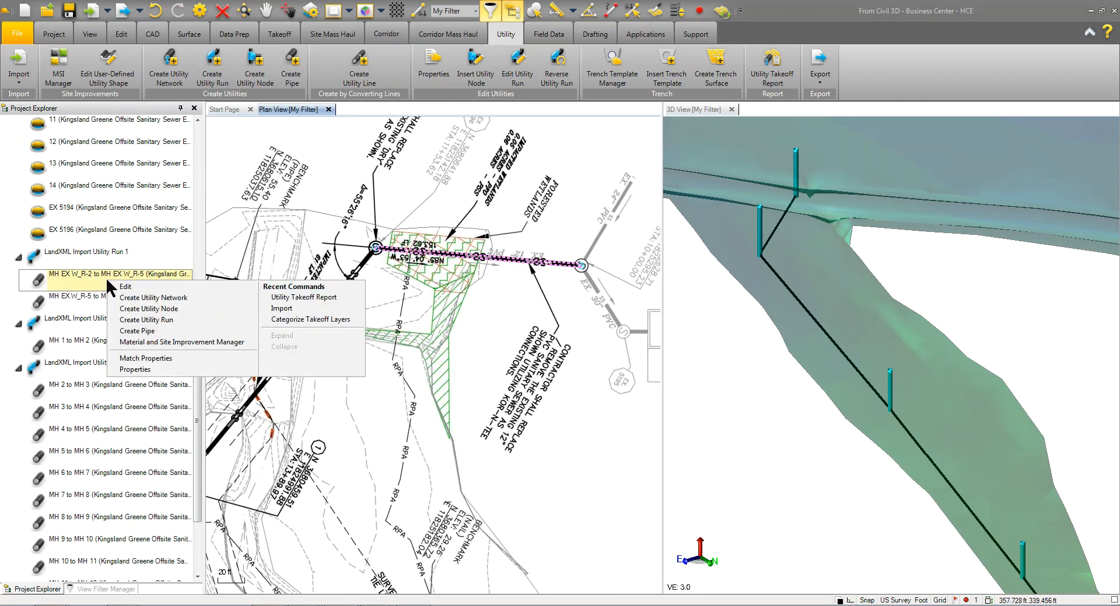
{"action": "left_click", "coordinate": [134, 370]}
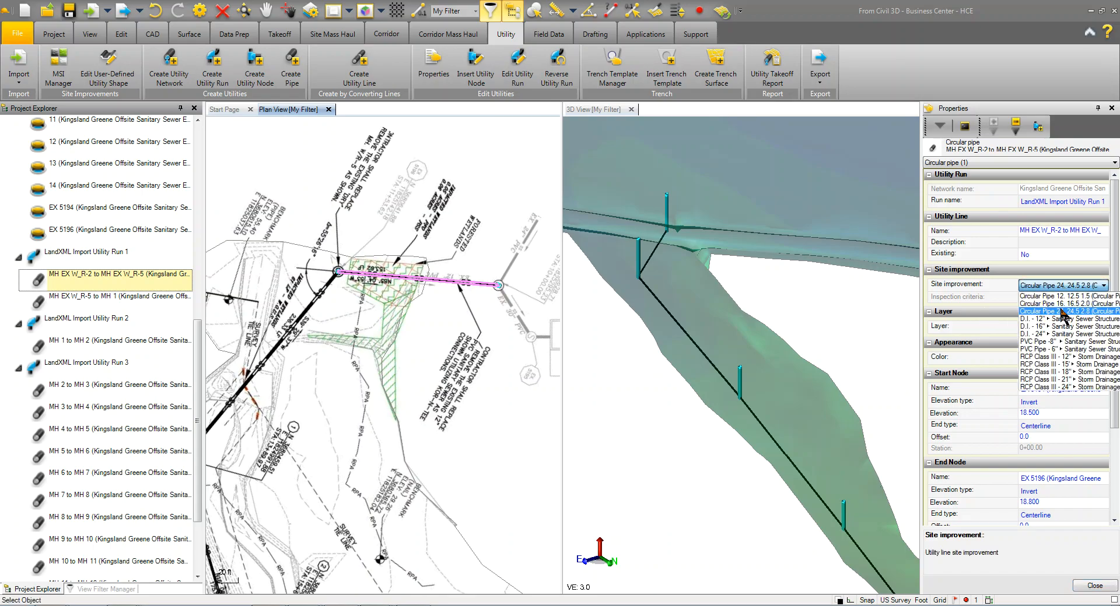
{"action": "left_click", "coordinate": [1053, 334]}
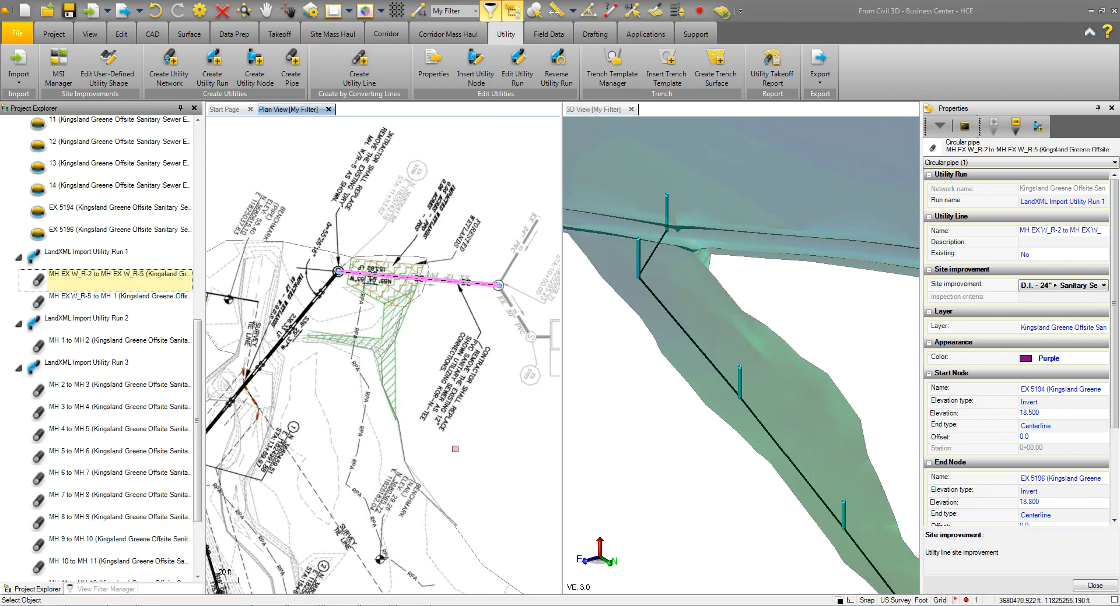
- Assign the D.I. - 24" sanitary sewer site improvement to pipe MH EX W_R-5 to MH 1
{"action": "left_click", "coordinate": [78, 298]}
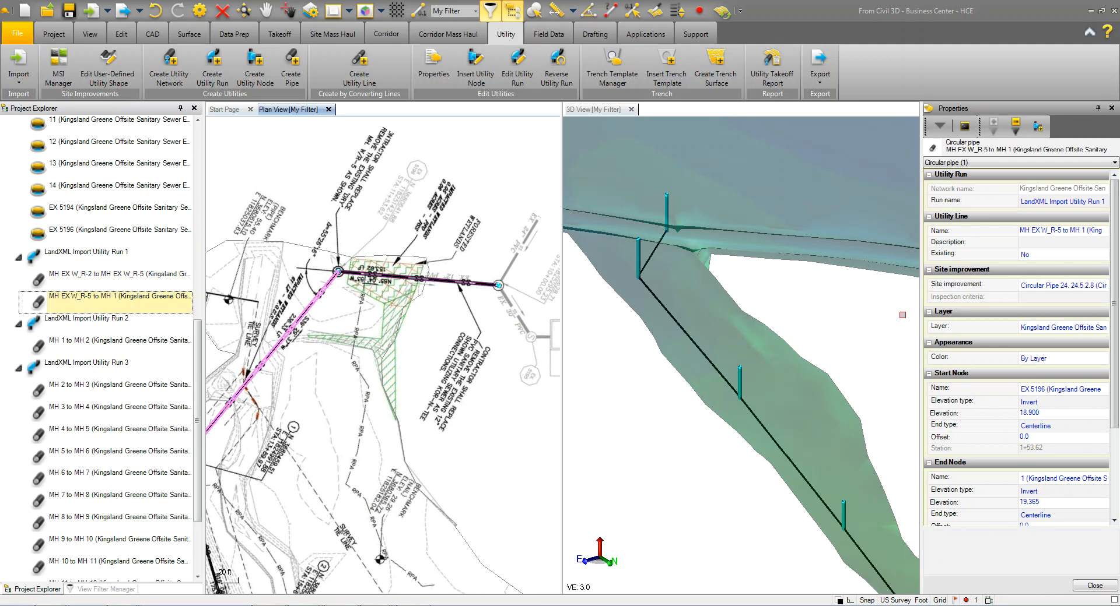
{"action": "left_click", "coordinate": [1043, 285]}
{"action": "left_click", "coordinate": [1104, 285]}
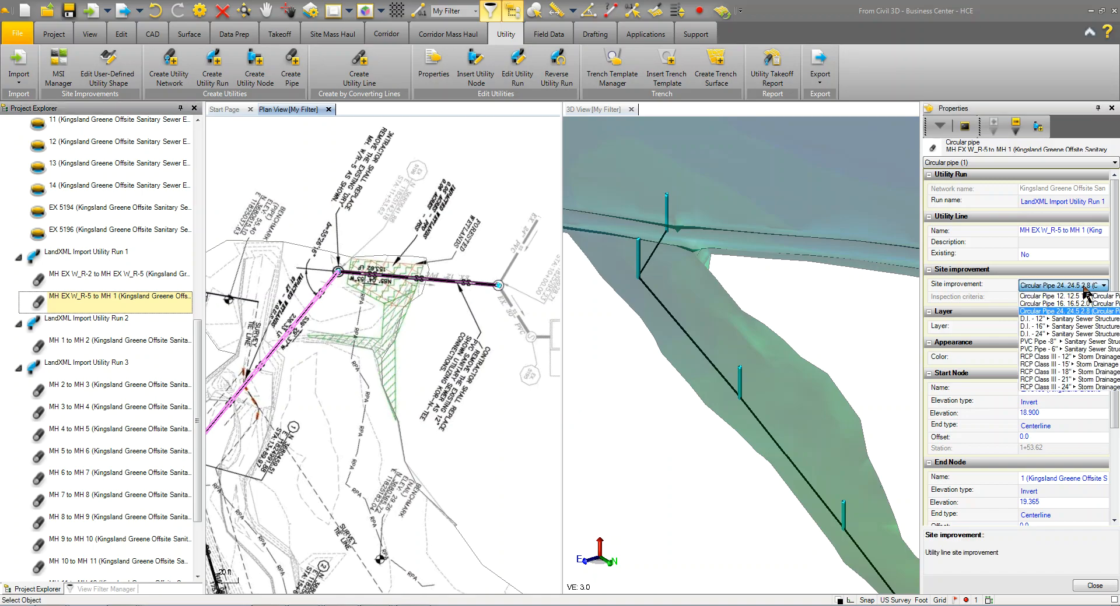
{"action": "left_click", "coordinate": [1062, 335]}
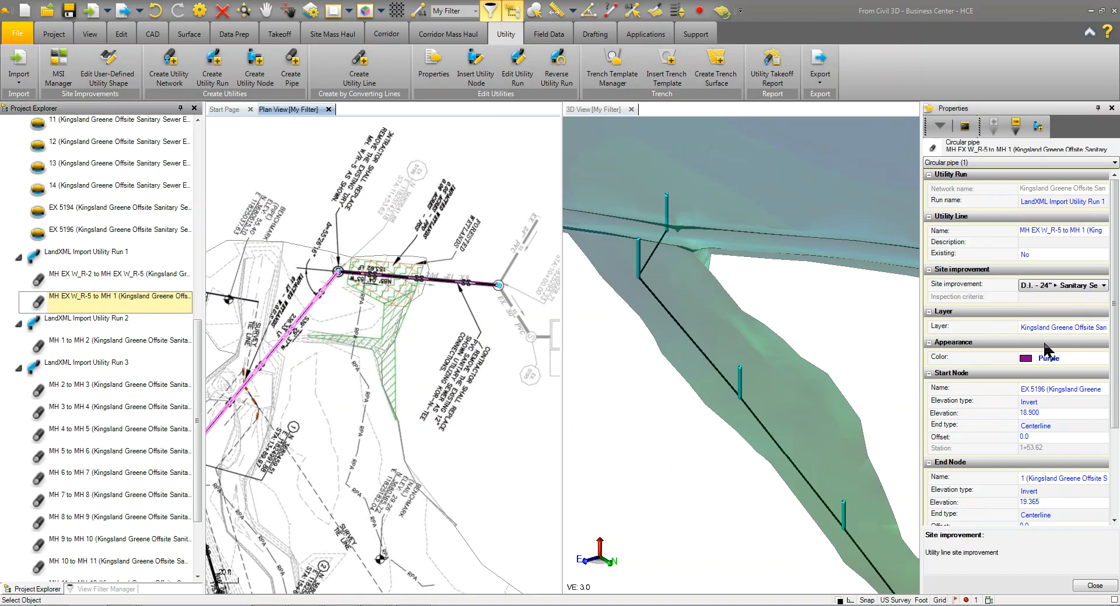
- Assign the D.I. - 16" sanitary sewer site improvement to pipe MH 1 to MH 2 in LandXML Import Utility Run 2
{"action": "left_click", "coordinate": [100, 344]}
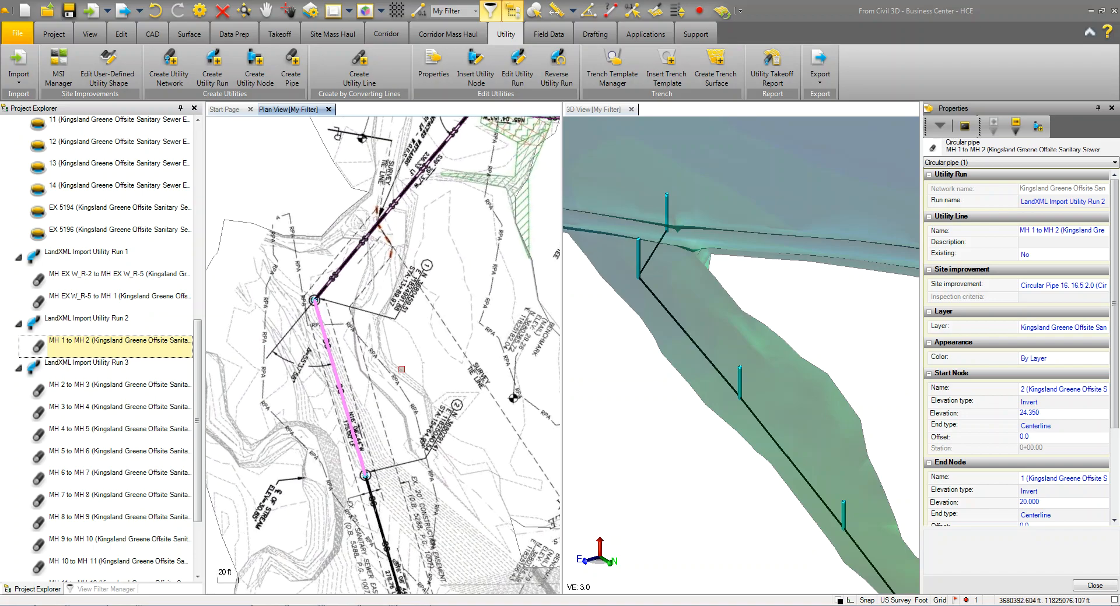
{"action": "left_click", "coordinate": [1076, 286]}
{"action": "left_click", "coordinate": [1071, 285]}
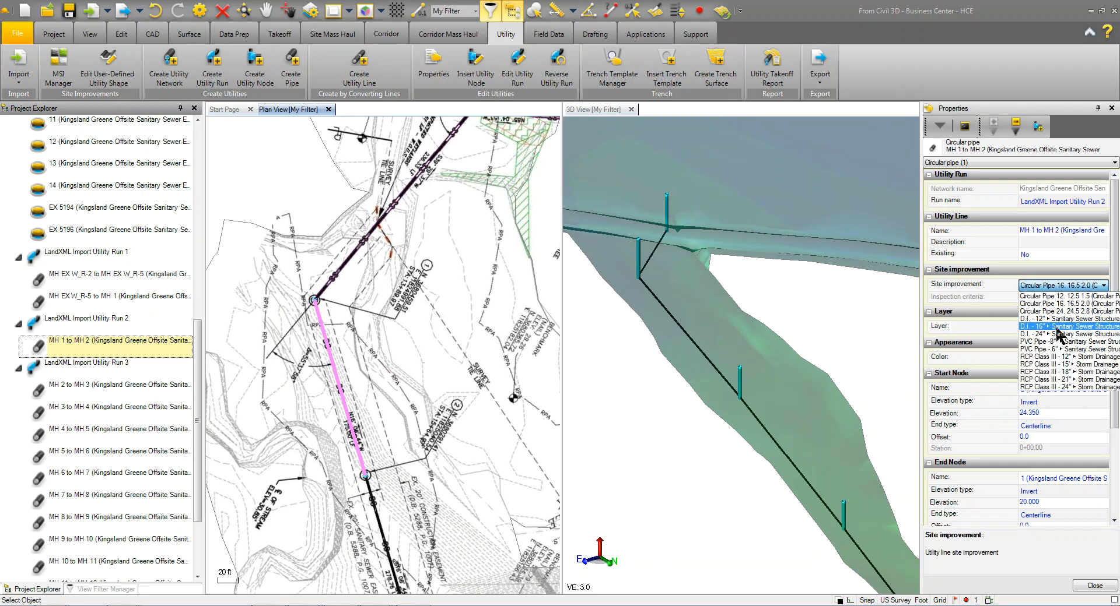
{"action": "left_click", "coordinate": [1059, 327]}
- Assign the D.I. - 16" sanitary sewer site improvement to pipes MH 2 to MH 3 through MH 8 to MH 9 in LandXML Import Utility Run 3
{"action": "middle_click_drag", "start_coordinate": [432, 443], "coordinate": [396, 251]}
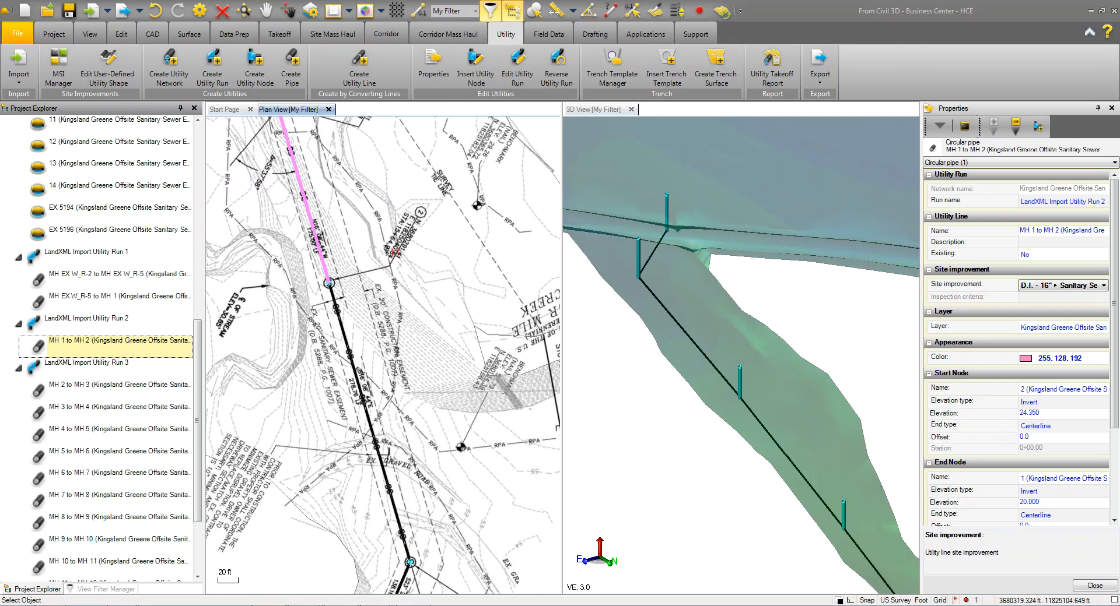
{"action": "left_click", "coordinate": [169, 384]}
{"action": "scroll", "coordinate": [198, 388], "scroll_direction": "down", "scroll_amount": 1}
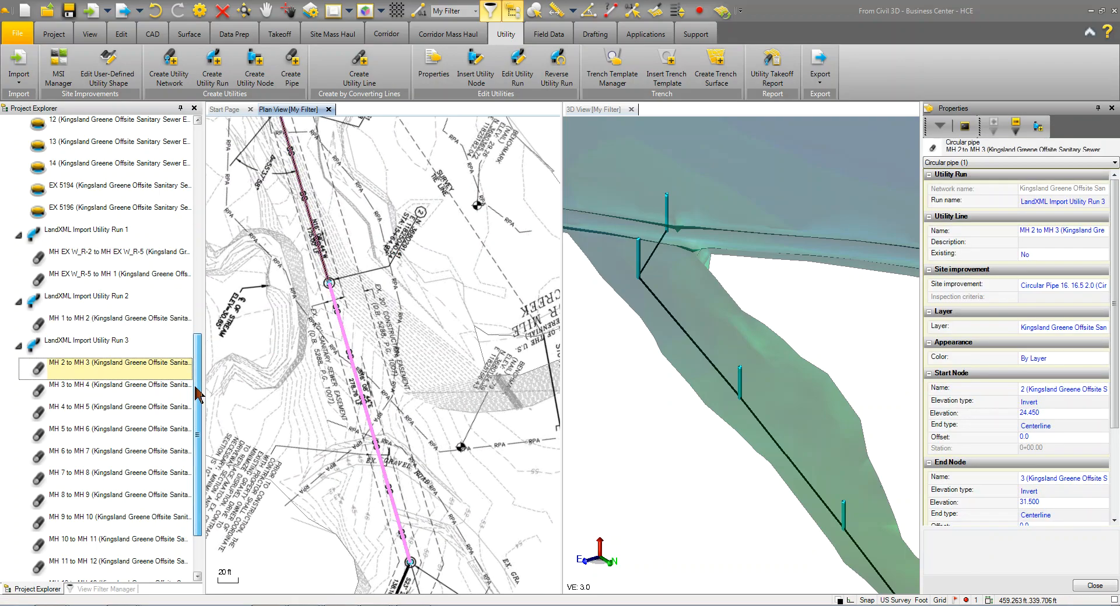
{"action": "scroll", "coordinate": [198, 388], "scroll_direction": "down", "scroll_amount": 1}
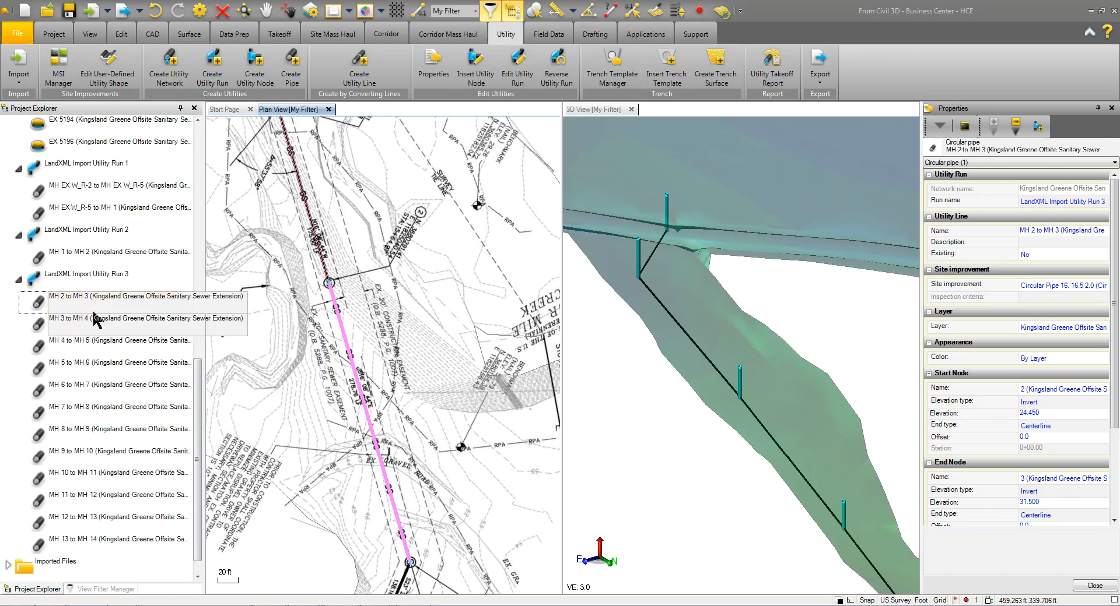
{"action": "left_click", "coordinate": [109, 408]}
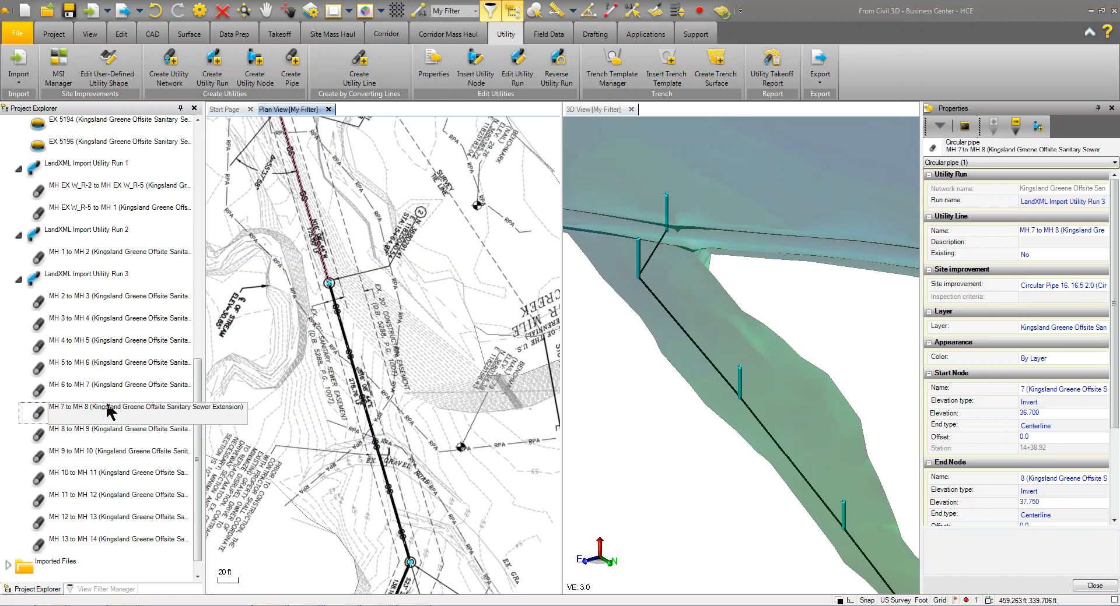
{"action": "left_click", "coordinate": [113, 431]}
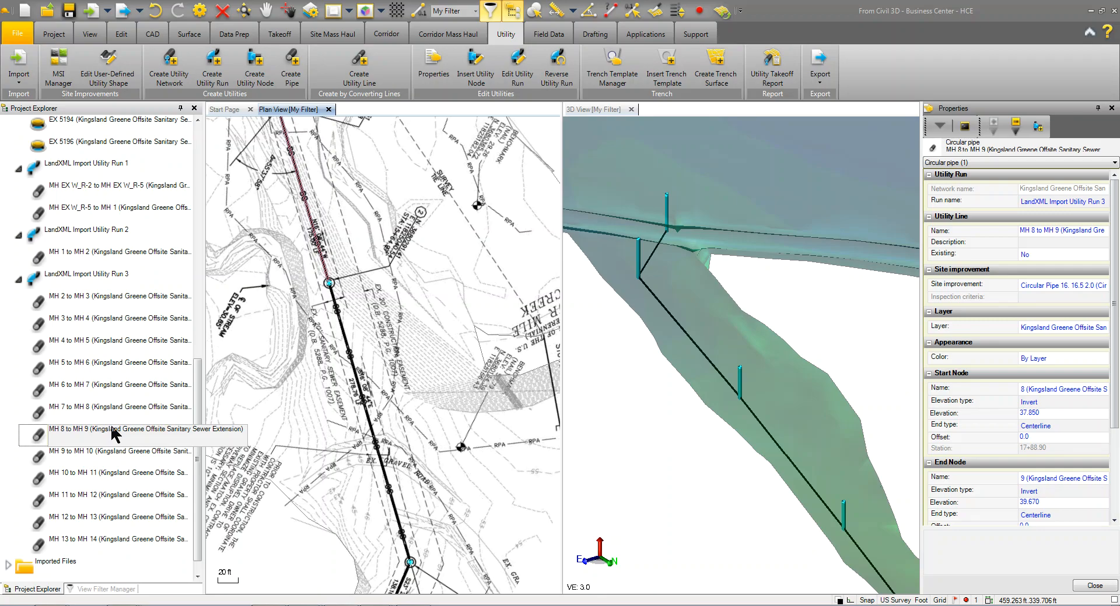
{"action": "left_click", "coordinate": [119, 455]}
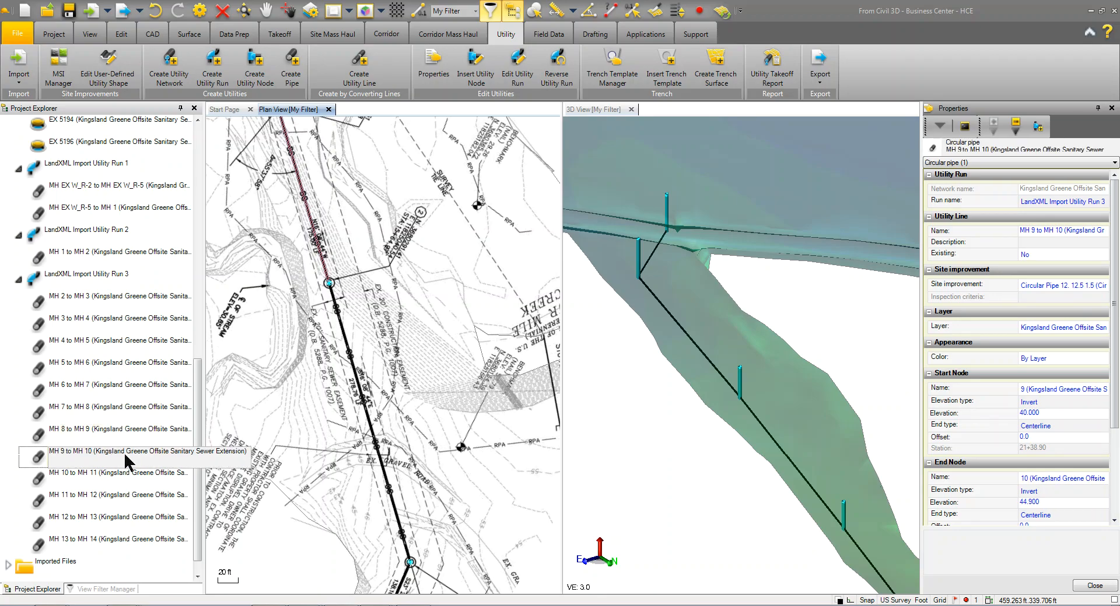
{"action": "left_click", "coordinate": [120, 430]}
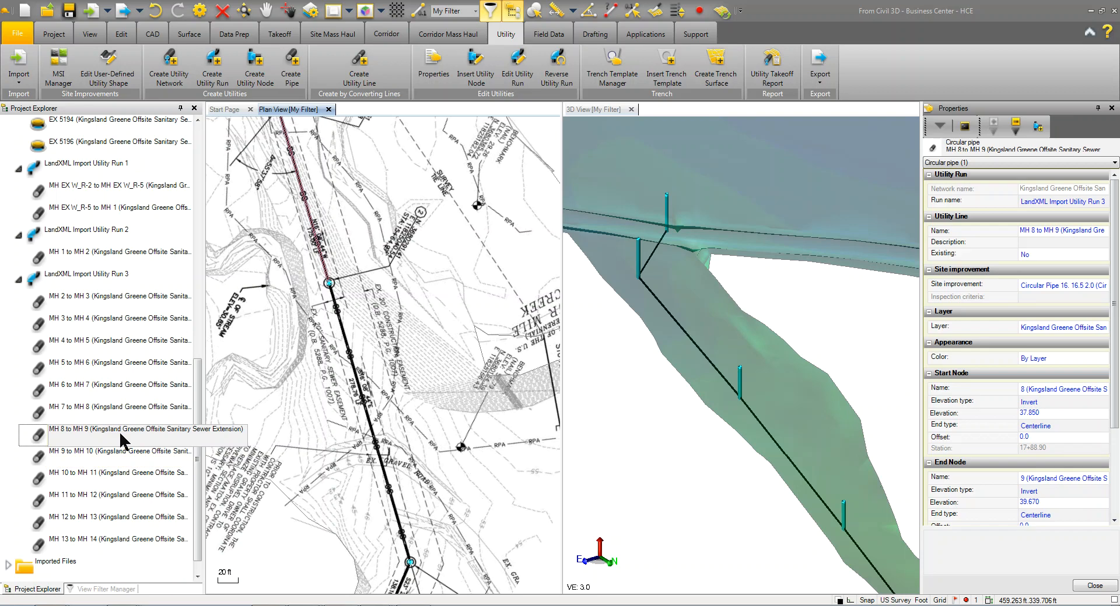
{"action": "left_click", "coordinate": [103, 301], "text": "shift"}
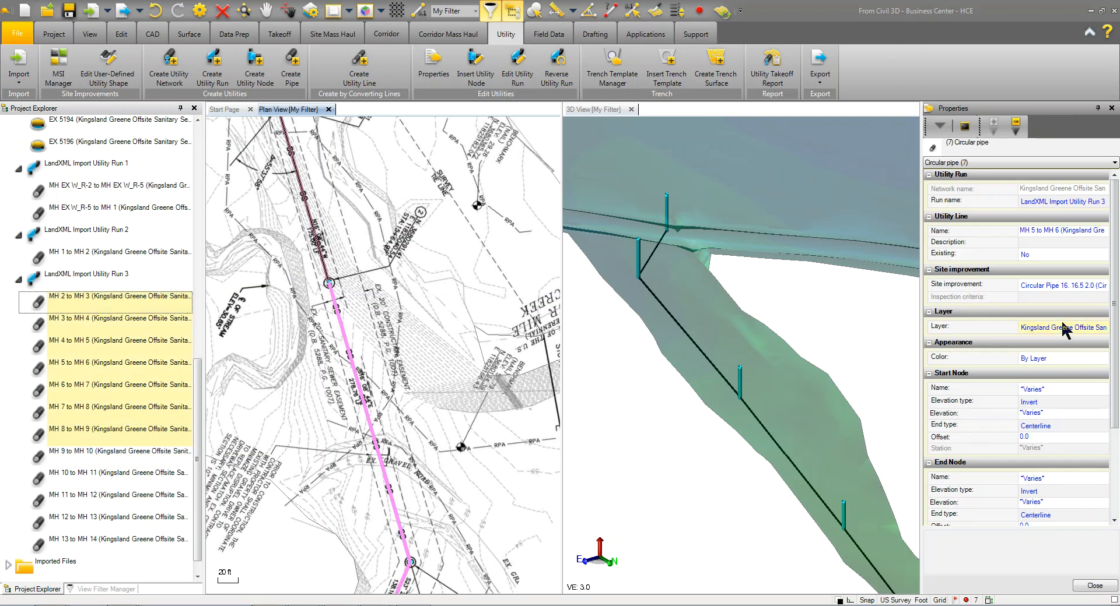
{"action": "left_click", "coordinate": [1071, 287]}
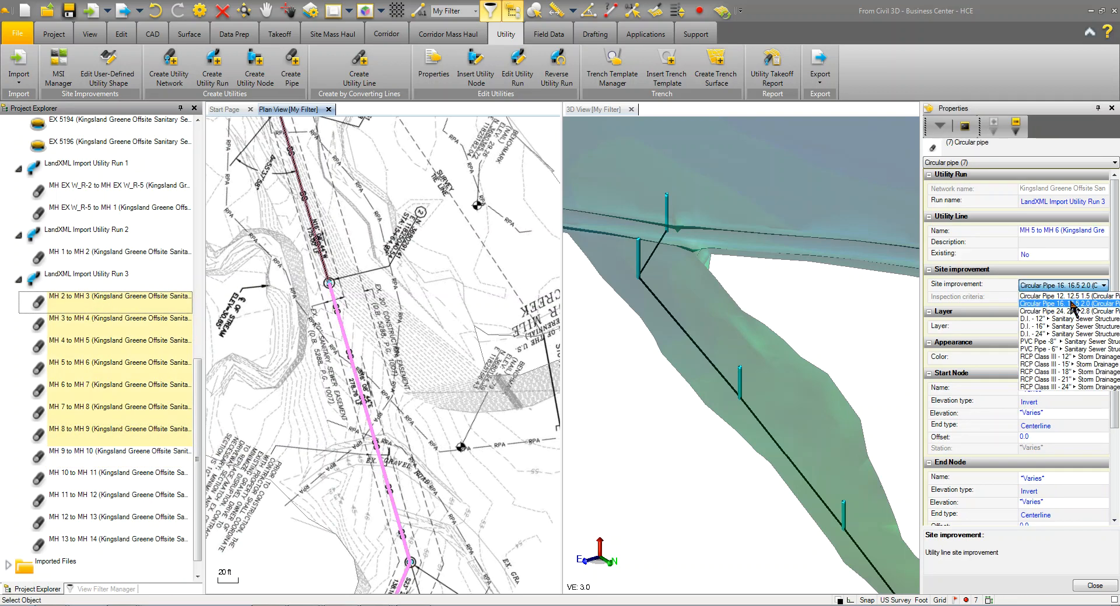
{"action": "left_click", "coordinate": [1067, 334]}
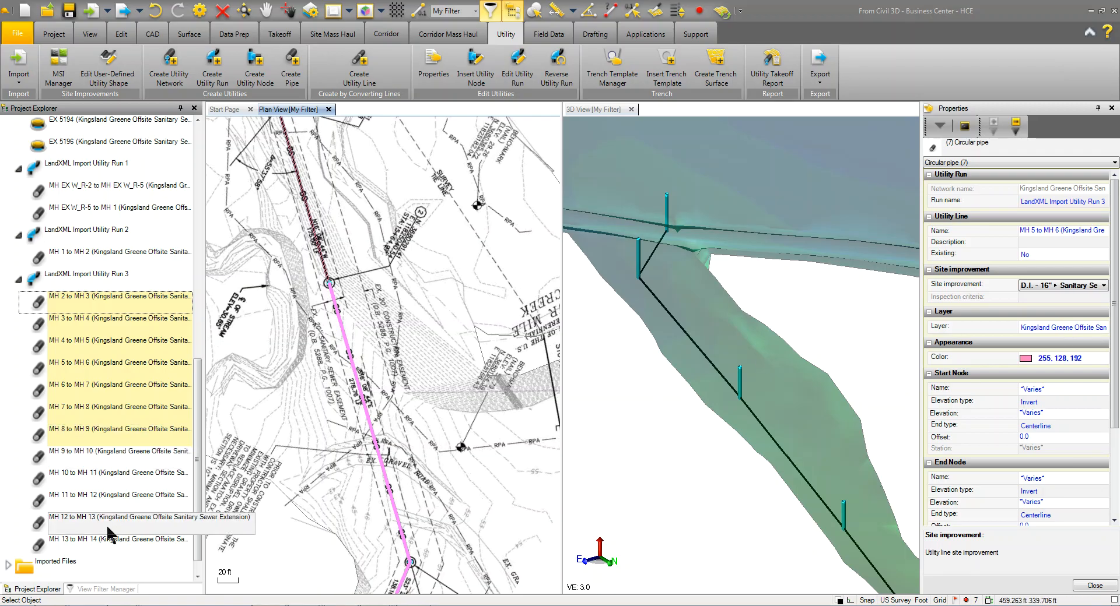
- Assign the D.I. - 12" sanitary sewer site improvement to pipes MH 9 to MH 10 through MH 13 to MH 14
{"action": "left_click", "coordinate": [106, 461]}
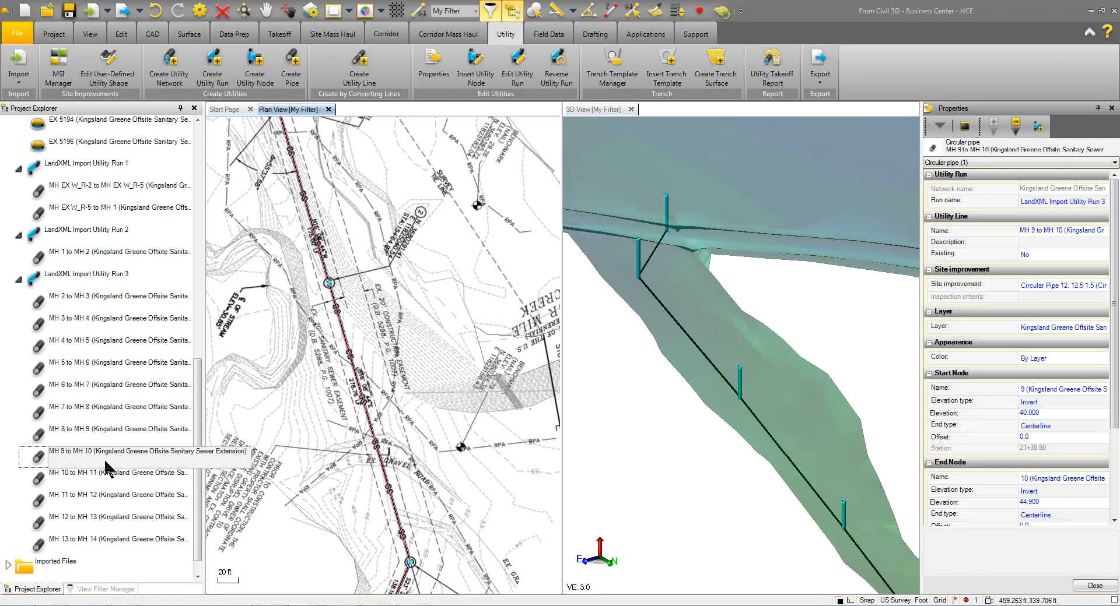
{"action": "left_click", "coordinate": [98, 539]}
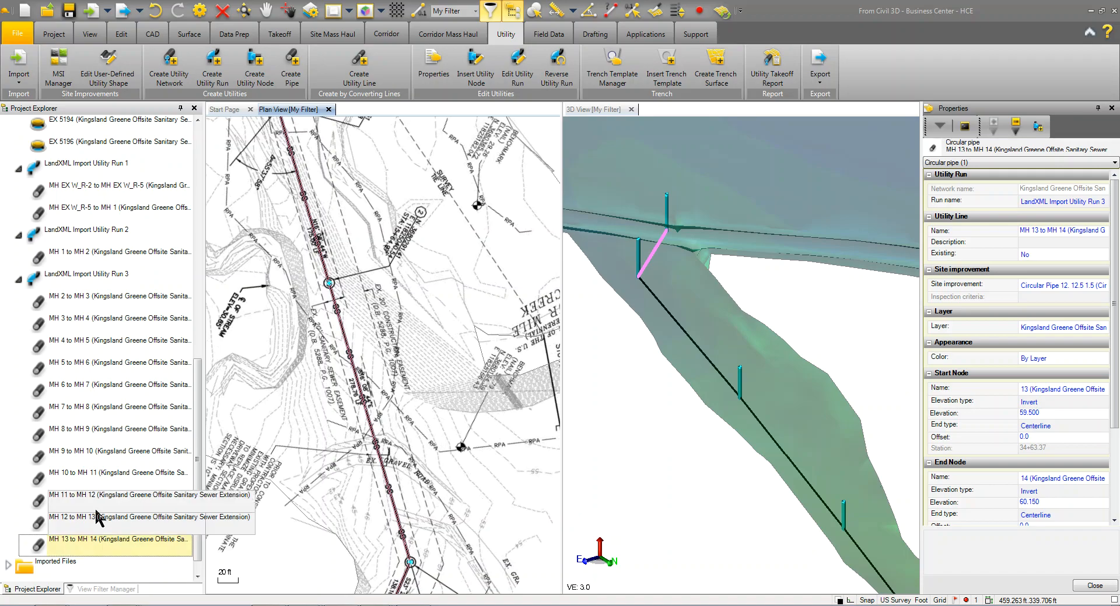
{"action": "left_click", "coordinate": [86, 452]}
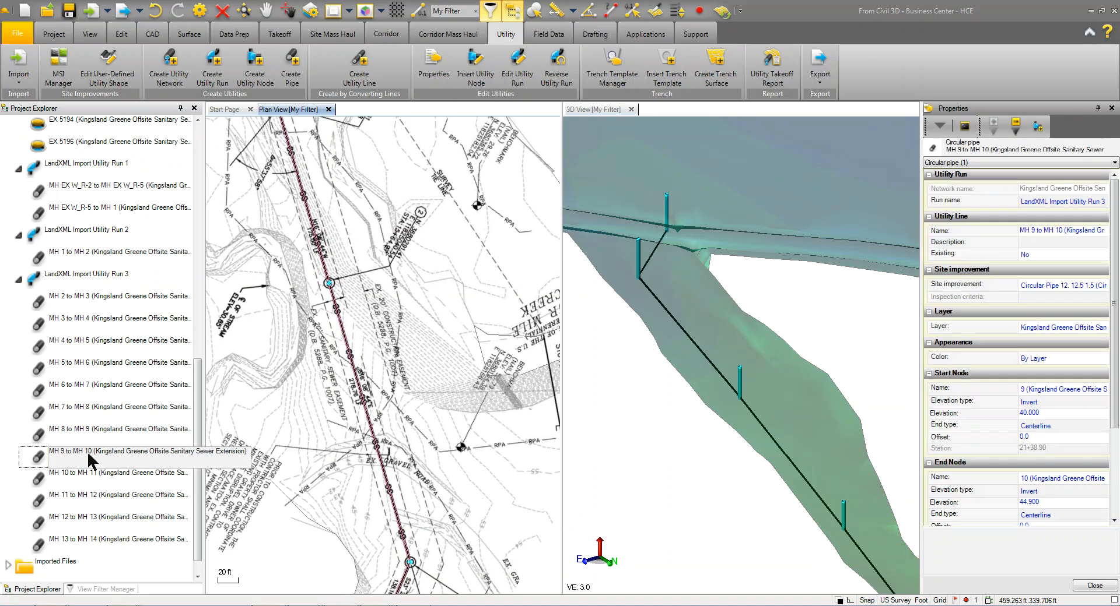
{"action": "left_click", "coordinate": [86, 541], "text": "shift"}
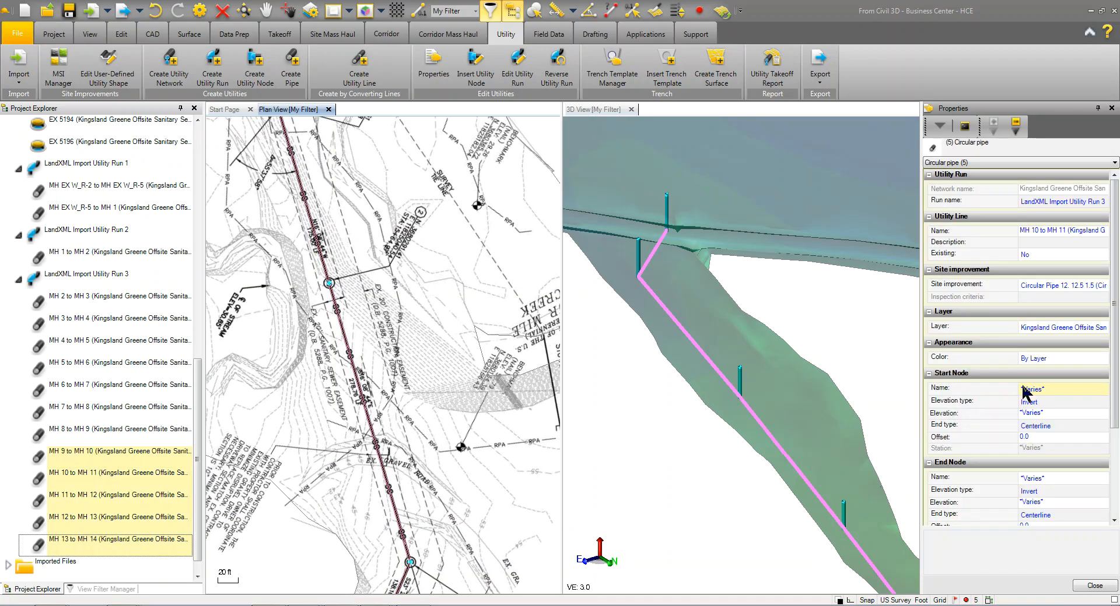
{"action": "left_click", "coordinate": [1092, 285]}
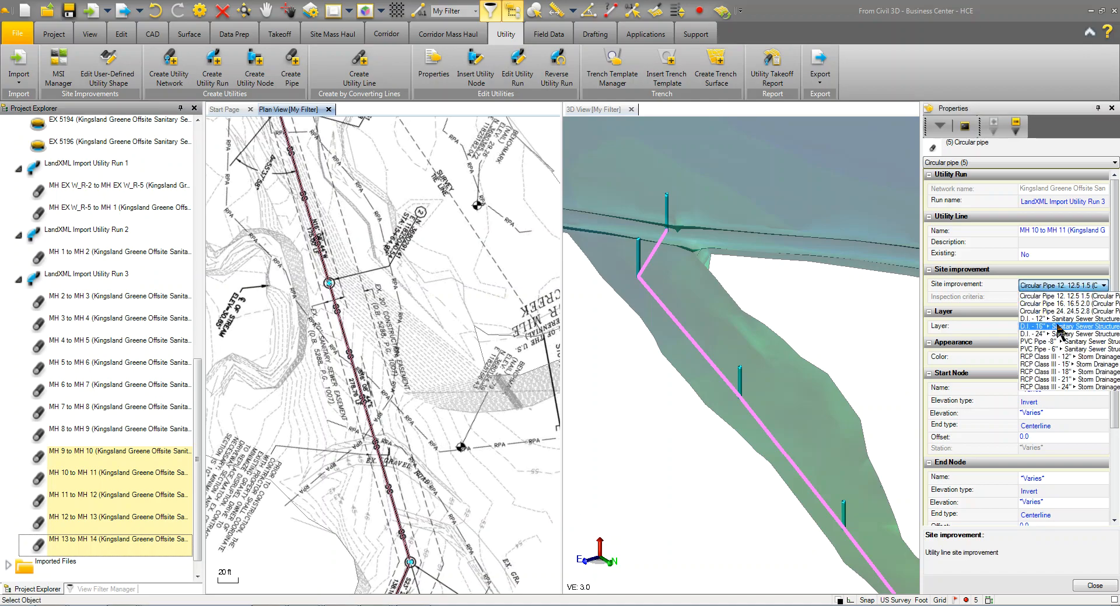
{"action": "left_click", "coordinate": [1058, 320]}
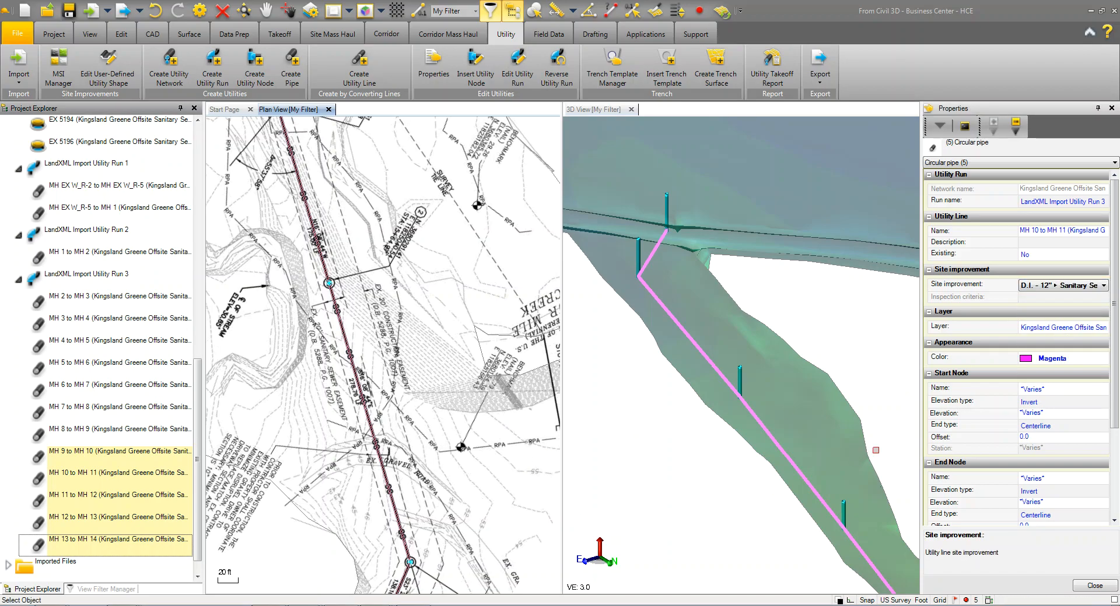
- Set the start node and end node end types to Calculated for all pipes in LandXML Import Utility Run 3
{"action": "left_click", "coordinate": [112, 297]}
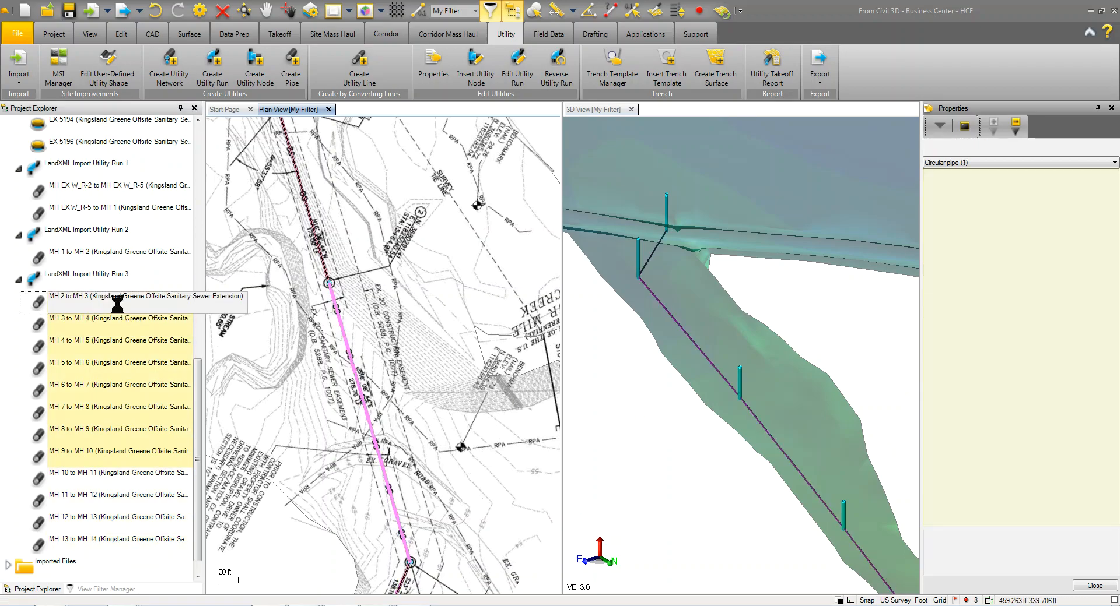
{"action": "left_click", "coordinate": [125, 539], "text": "shift"}
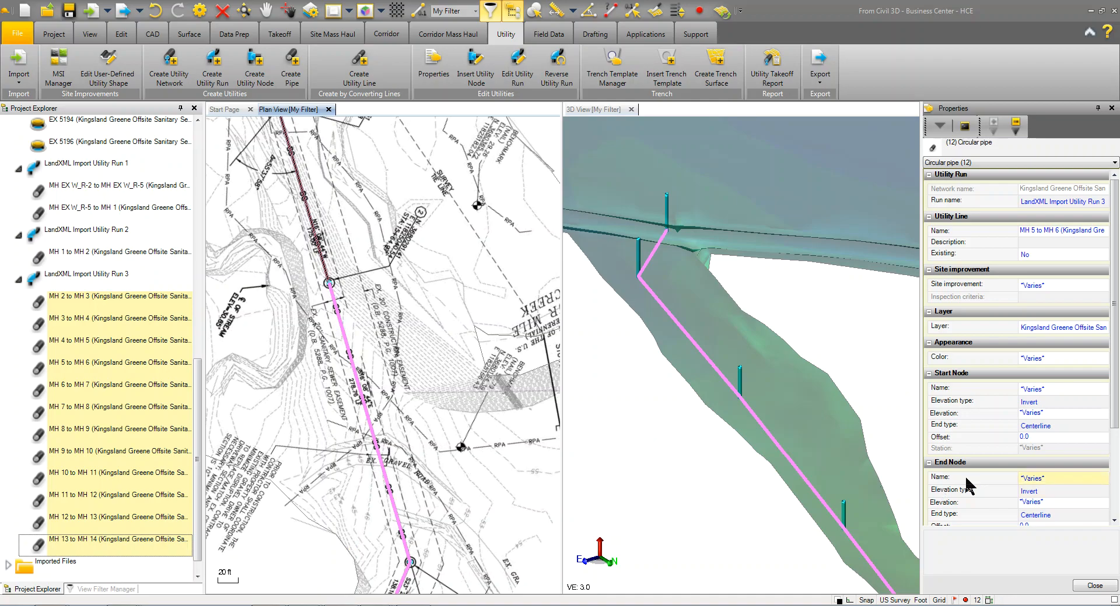
{"action": "left_click", "coordinate": [1043, 426]}
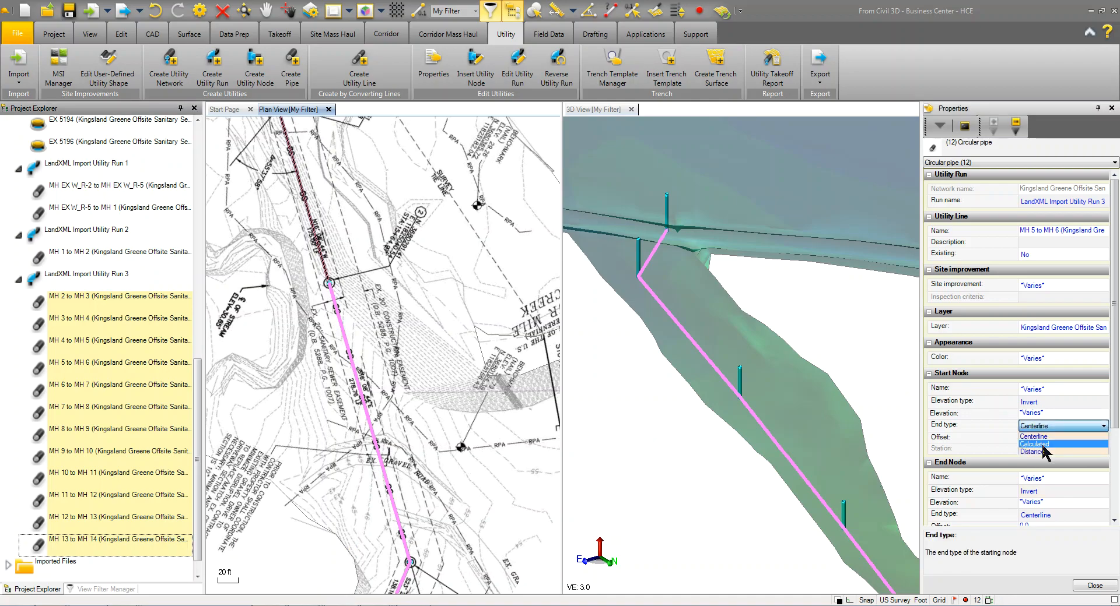
{"action": "left_click", "coordinate": [1047, 449]}
{"action": "left_click", "coordinate": [1050, 517]}
{"action": "left_click", "coordinate": [1048, 541]}
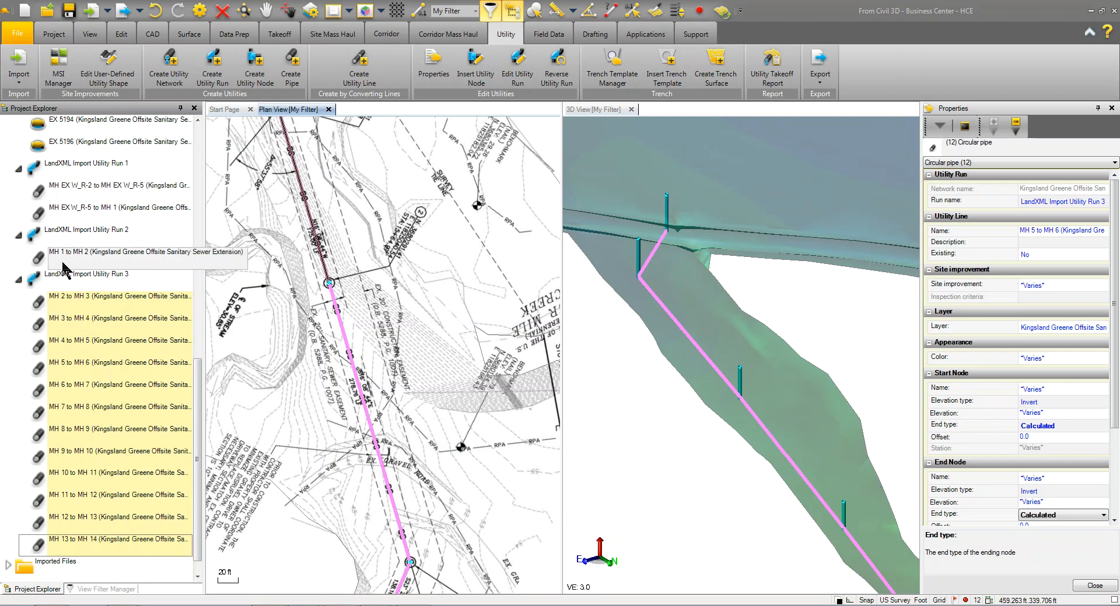
- Set the start and end node end types of pipe MH 1 to MH 2 to Calculated
{"action": "left_click", "coordinate": [117, 252]}
{"action": "left_click", "coordinate": [1029, 427]}
{"action": "left_click", "coordinate": [1032, 444]}
{"action": "left_click", "coordinate": [1053, 514]}
{"action": "left_click", "coordinate": [1053, 533]}
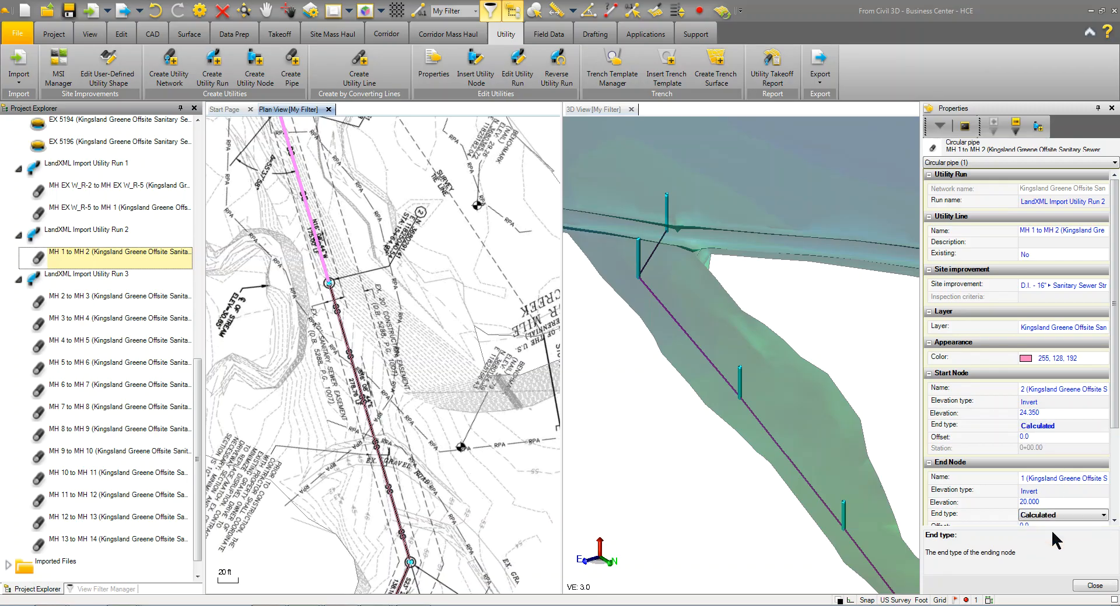
- Set both node end types to Calculated for the two pipes in LandXML Import Utility Run 1, and close the properties
{"action": "left_click", "coordinate": [115, 193]}
{"action": "left_click", "coordinate": [117, 211], "text": "shift"}
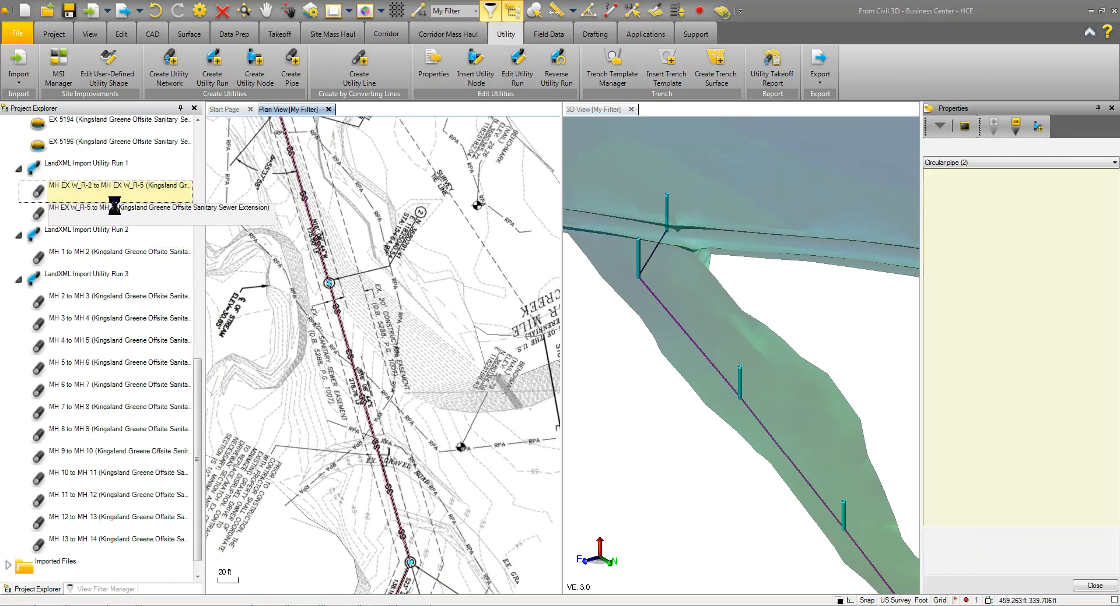
{"action": "left_click", "coordinate": [1059, 425]}
{"action": "left_click", "coordinate": [1064, 442]}
{"action": "left_click", "coordinate": [1060, 515]}
{"action": "left_click", "coordinate": [1061, 531]}
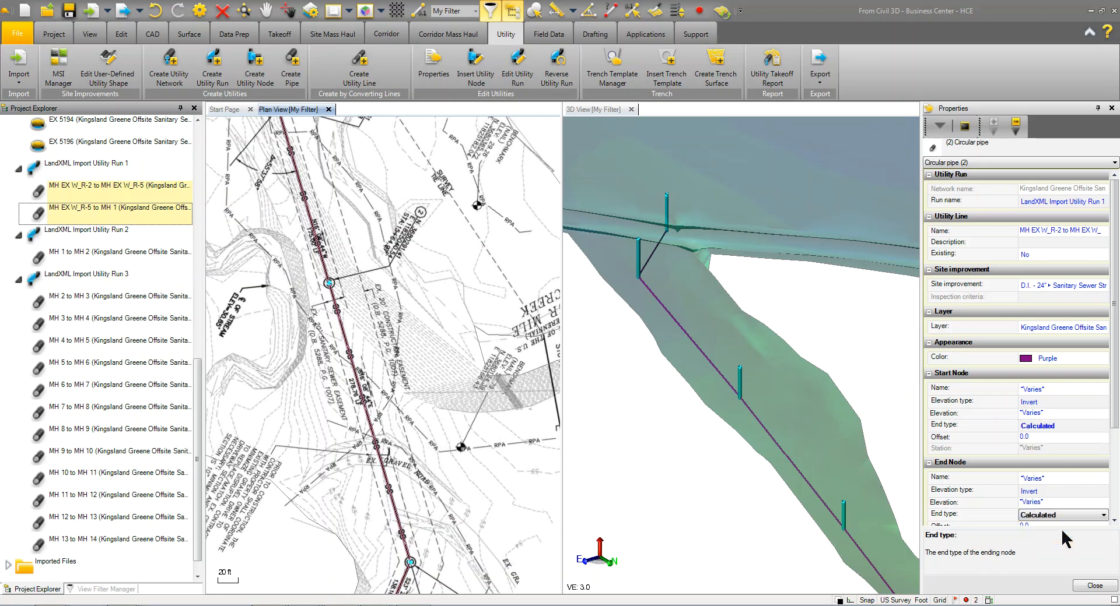
{"action": "left_click", "coordinate": [1094, 586]}
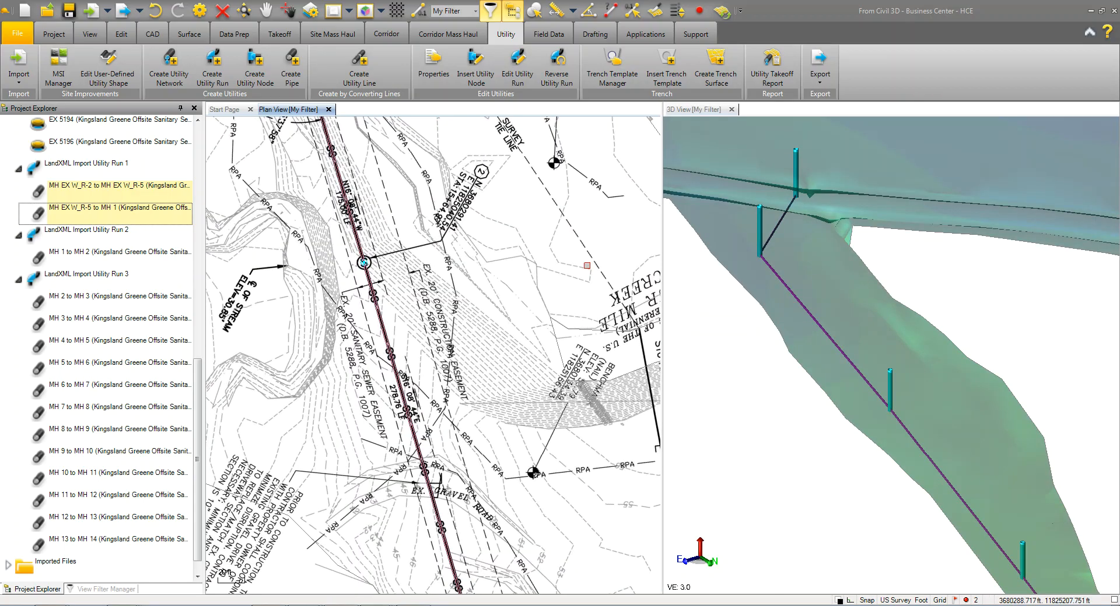
- Clear the pipe selection and examine the sewer pipes and manholes in the plan and 3D views
{"action": "left_click", "coordinate": [547, 223]}
{"action": "scroll", "coordinate": [546, 222], "scroll_direction": "down", "scroll_amount": 2}
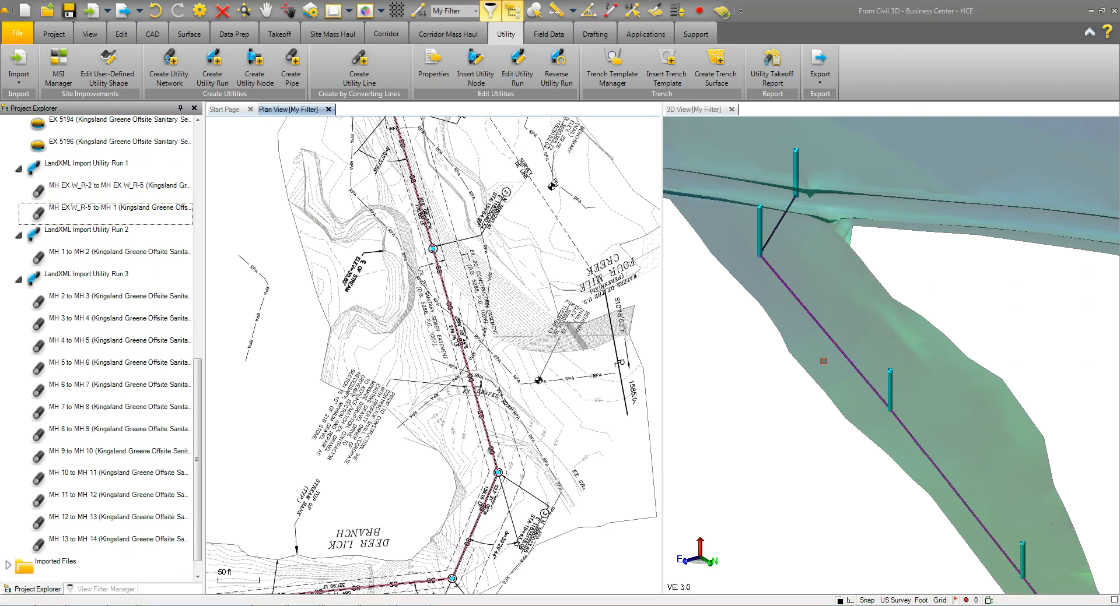
{"action": "scroll", "coordinate": [936, 381], "scroll_direction": "down", "scroll_amount": 4}
{"action": "right_click_drag", "start_coordinate": [924, 396], "coordinate": [918, 391]}
{"action": "scroll", "coordinate": [917, 391], "scroll_direction": "up", "scroll_amount": 6}
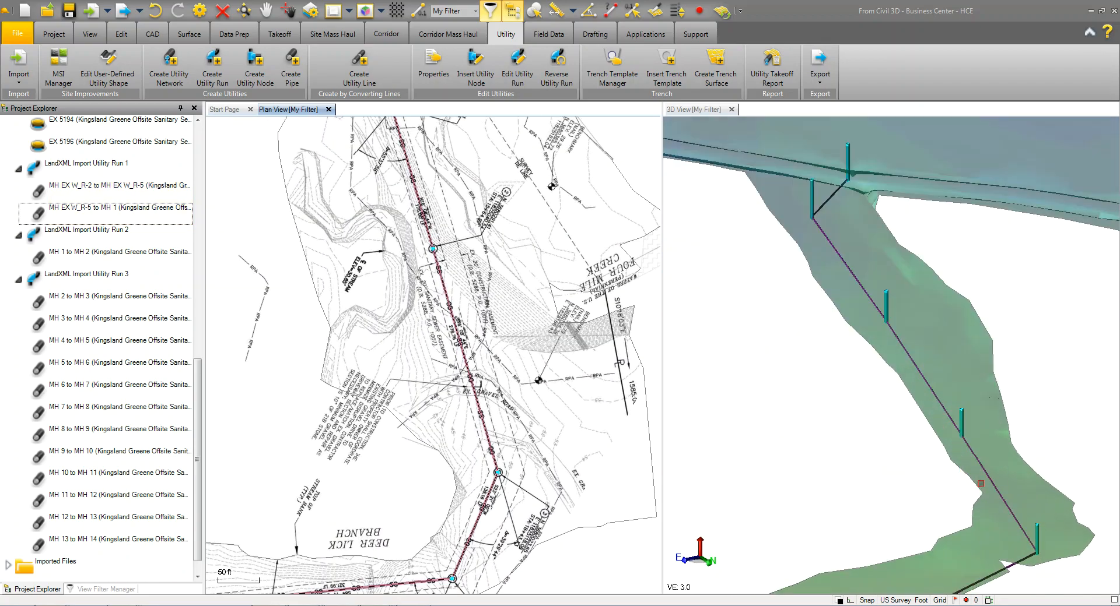
{"action": "right_click_drag", "start_coordinate": [983, 478], "coordinate": [914, 380]}
{"action": "right_click_drag", "start_coordinate": [693, 349], "coordinate": [700, 363]}
{"action": "scroll", "coordinate": [700, 363], "scroll_direction": "down", "scroll_amount": 3}
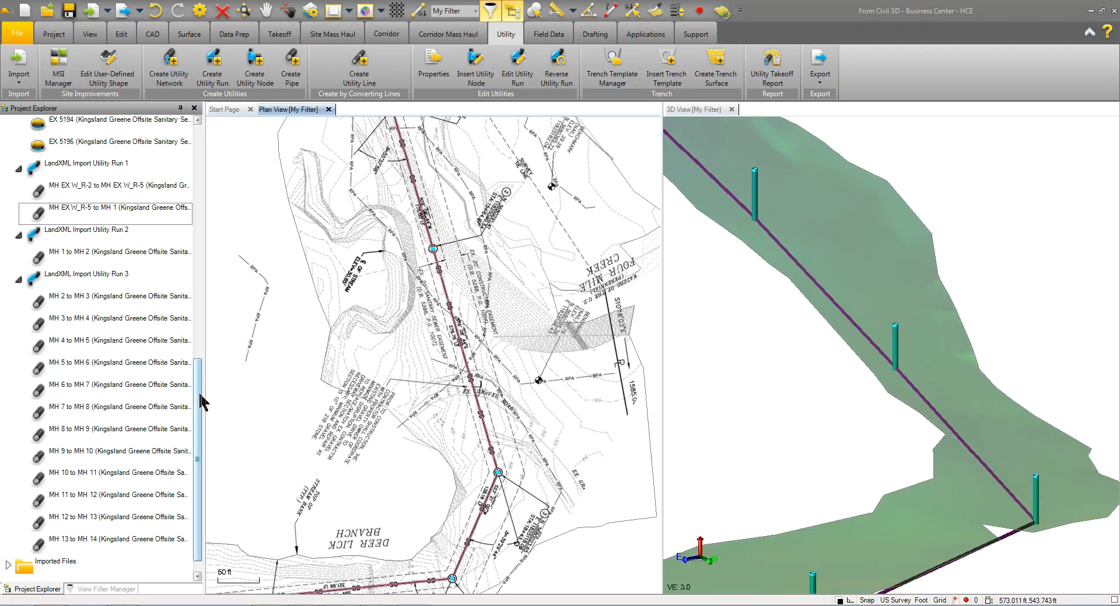
- Hide the georeferenced images in the view filter My Filter
{"action": "left_click", "coordinate": [124, 589]}
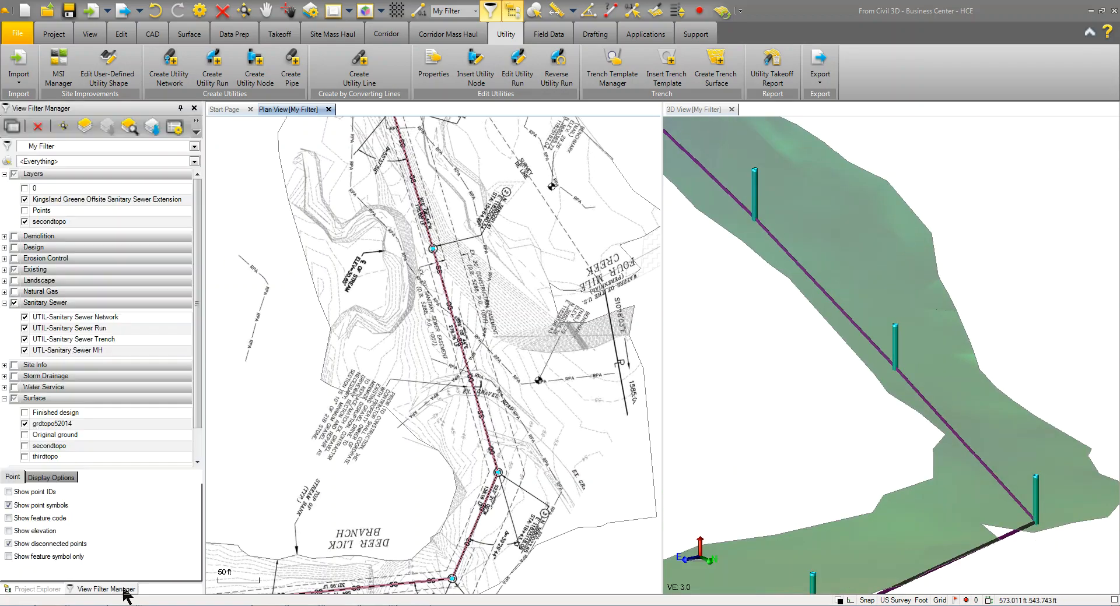
{"action": "left_click", "coordinate": [4, 399]}
{"action": "left_click", "coordinate": [14, 410]}
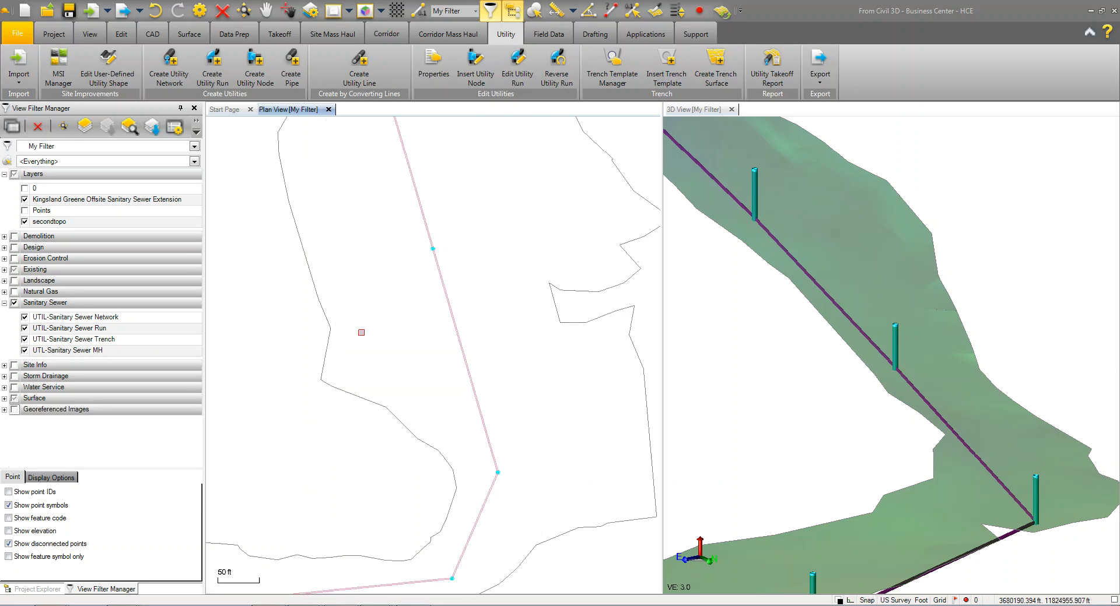
- Examine the whole sewer network in the plan view to compare the pipe colors along the runs
{"action": "scroll", "coordinate": [394, 364], "scroll_direction": "down", "scroll_amount": 1}
{"action": "scroll", "coordinate": [458, 177], "scroll_direction": "up", "scroll_amount": 8}
{"action": "scroll", "coordinate": [366, 361], "scroll_direction": "down", "scroll_amount": 6}
{"action": "middle_click_drag", "start_coordinate": [350, 495], "coordinate": [505, 258]}
{"action": "scroll", "coordinate": [397, 451], "scroll_direction": "down", "scroll_amount": 2}
{"action": "middle_click_drag", "start_coordinate": [343, 488], "coordinate": [453, 403]}
{"action": "scroll", "coordinate": [447, 429], "scroll_direction": "down", "scroll_amount": 1}
{"action": "scroll", "coordinate": [379, 450], "scroll_direction": "down", "scroll_amount": 4}
{"action": "middle_click_drag", "start_coordinate": [379, 453], "coordinate": [424, 360]}
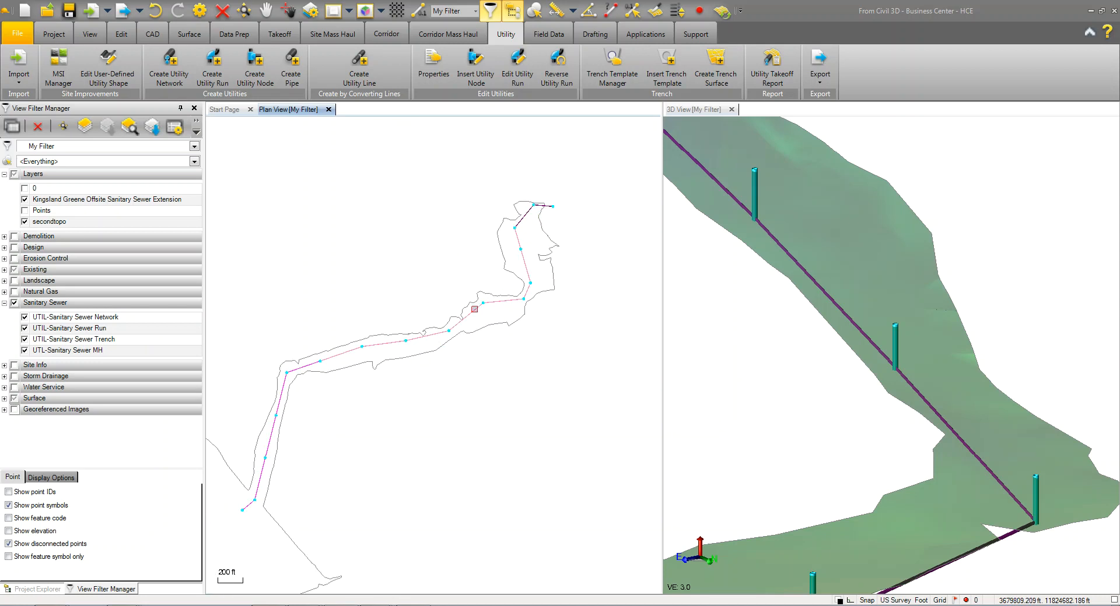
{"action": "scroll", "coordinate": [426, 368], "scroll_direction": "up", "scroll_amount": 3}
{"action": "middle_click_drag", "start_coordinate": [510, 212], "coordinate": [443, 371]}
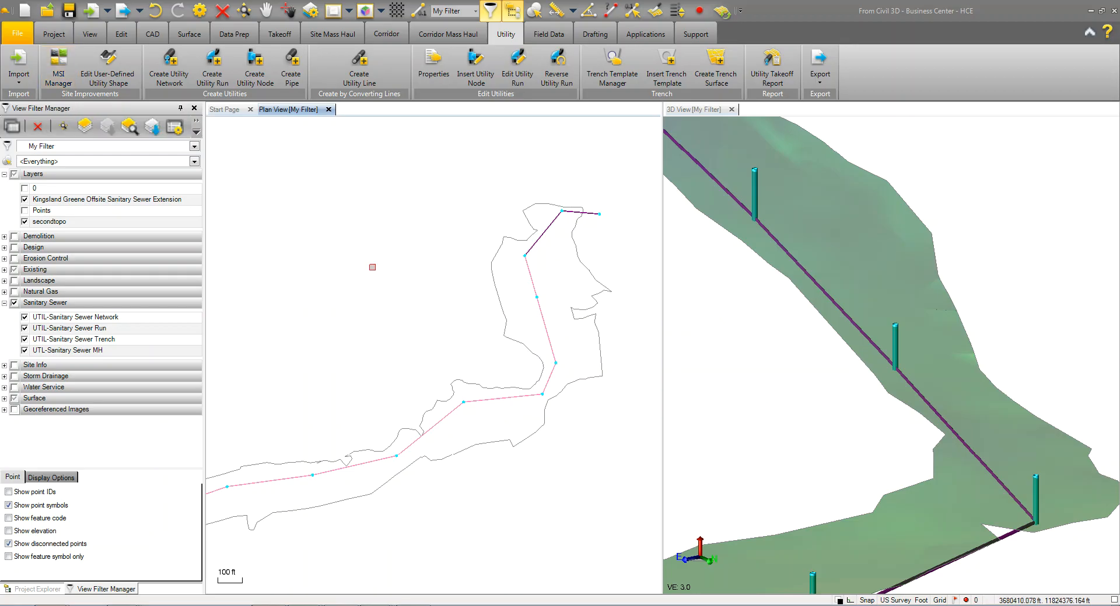
{"action": "scroll", "coordinate": [382, 303], "scroll_direction": "down", "scroll_amount": 3}
{"action": "middle_click_drag", "start_coordinate": [385, 320], "coordinate": [459, 282]}
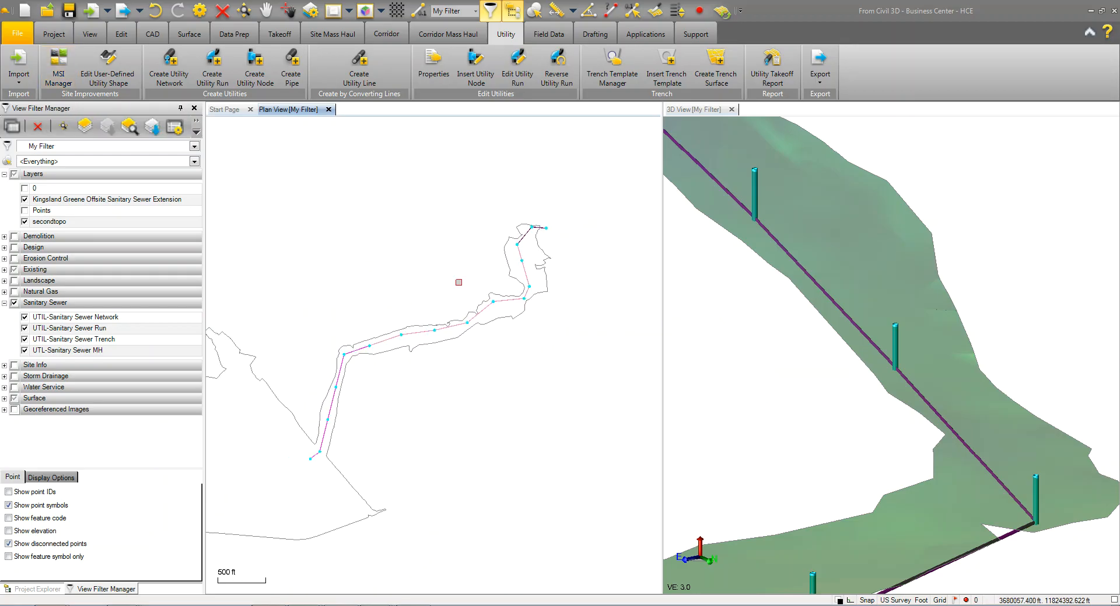